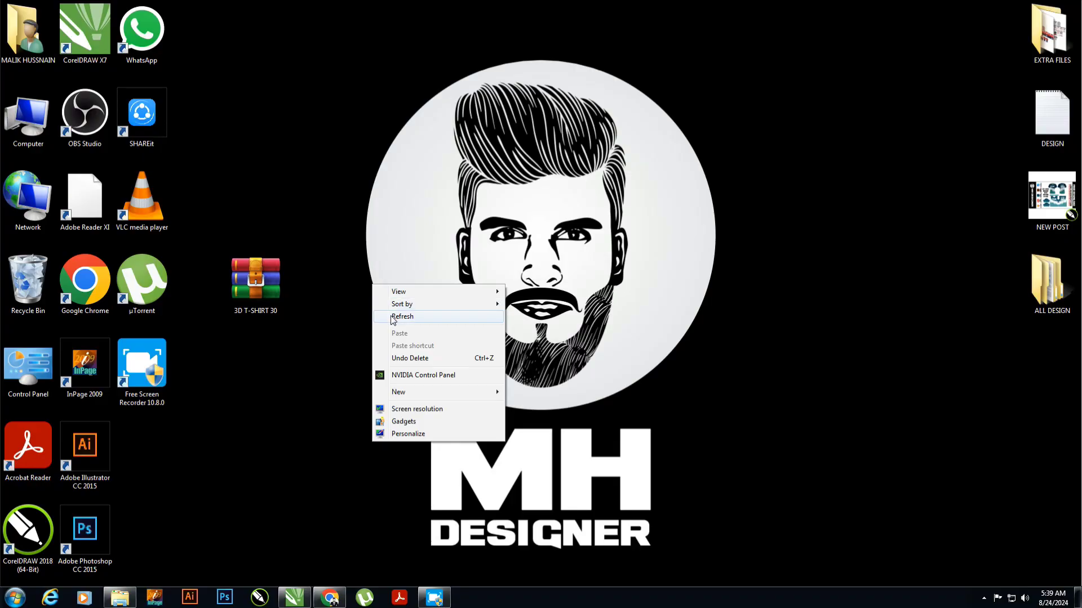
Extract the 3D T-SHIRT 30 archive onto the desktop and select the extracted folder
{"action": "left_click", "coordinate": [417, 316]}
{"action": "right_click", "coordinate": [273, 289]}
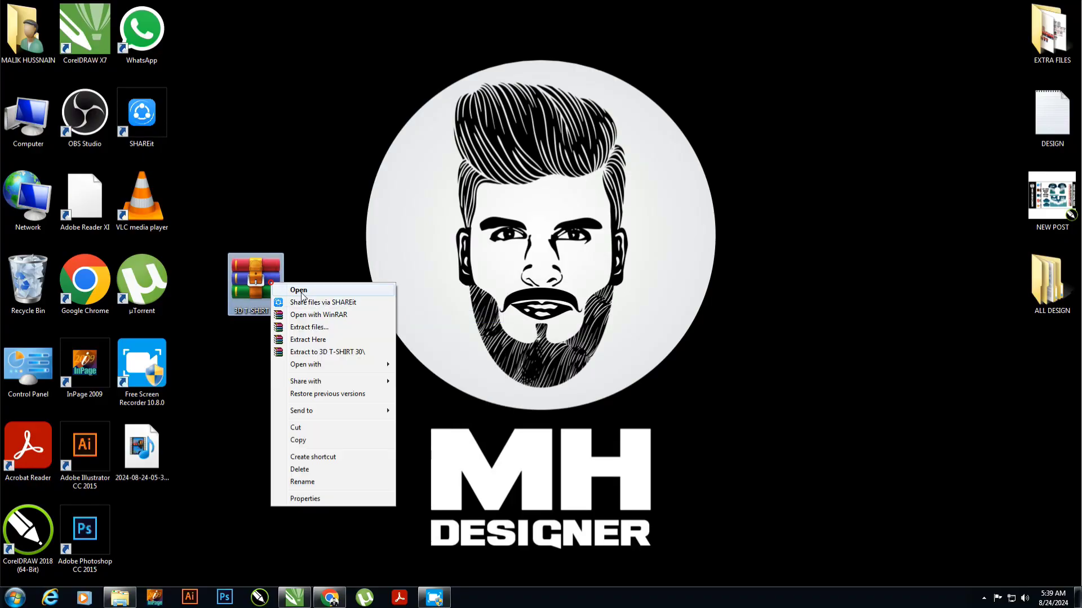
{"action": "left_click", "coordinate": [310, 352]}
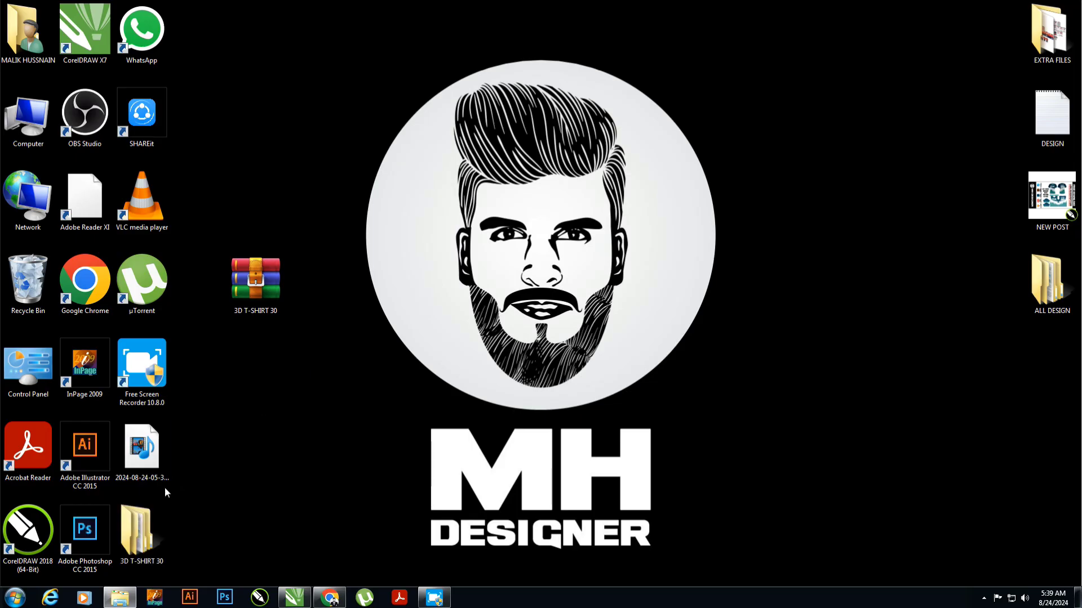
{"action": "left_click_drag", "start_coordinate": [141, 528], "coordinate": [255, 365]}
{"action": "left_click", "coordinate": [318, 335]}
Open the 3D T-SHIRT 30 folder maximized, showing contents as extra large icons
{"action": "double_click", "coordinate": [260, 361]}
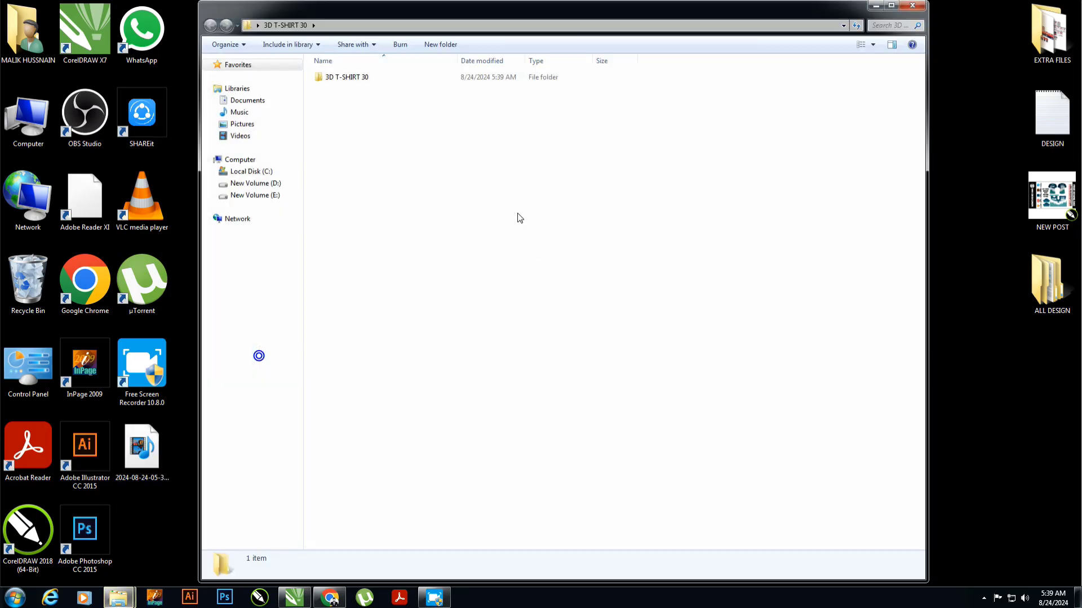
{"action": "right_click", "coordinate": [509, 203]}
{"action": "left_click", "coordinate": [650, 212]}
{"action": "left_click", "coordinate": [889, 6]}
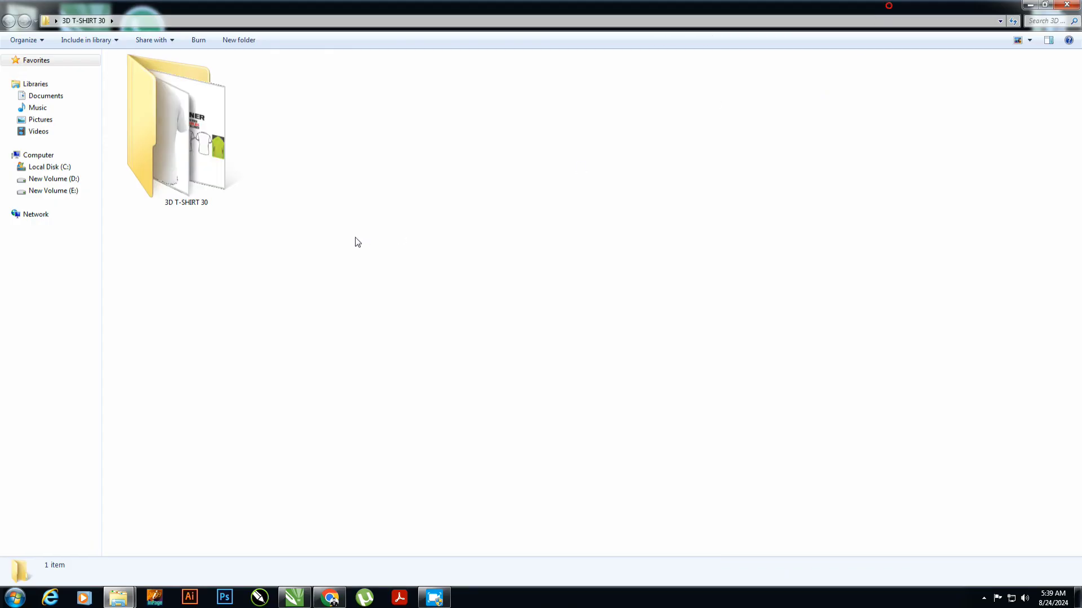
{"action": "right_click", "coordinate": [357, 237]}
{"action": "left_click", "coordinate": [579, 239]}
Open the inner folder as extra large thumbnails and launch the 3D T-SHIRT 30 design file
{"action": "double_click", "coordinate": [206, 176]}
{"action": "right_click", "coordinate": [273, 214]}
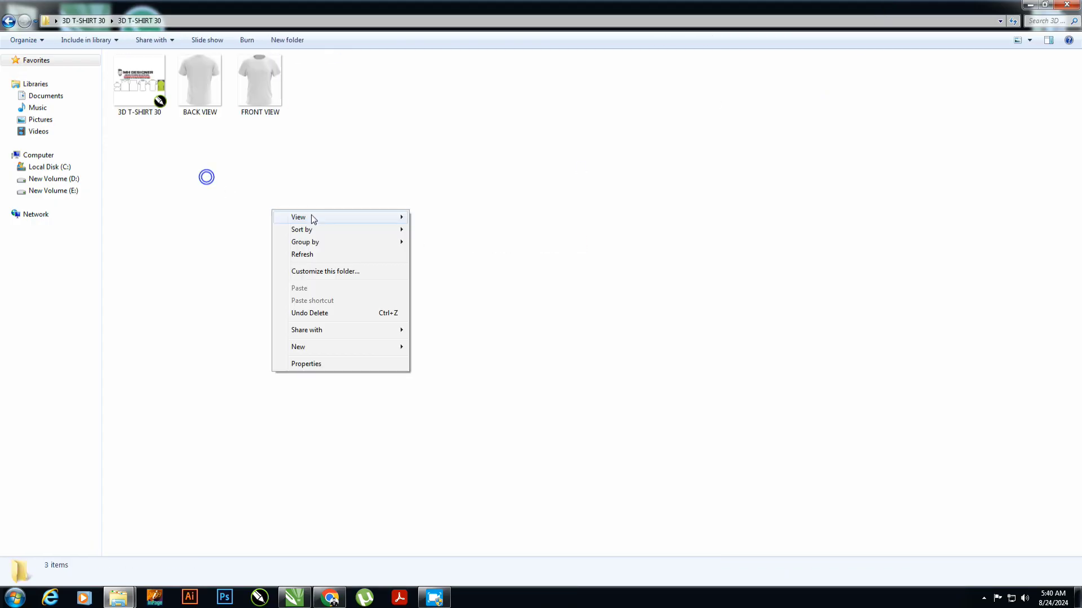
{"action": "left_click", "coordinate": [445, 217]}
{"action": "left_click_drag", "start_coordinate": [512, 262], "coordinate": [357, 146]}
{"action": "double_click", "coordinate": [228, 176]}
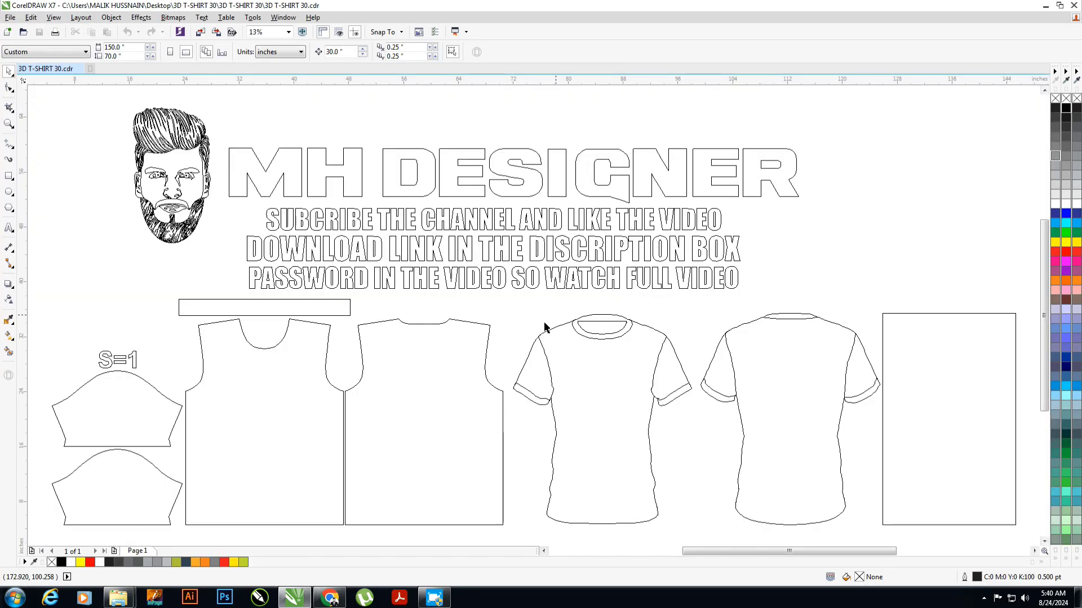
Zoom to the shirts and panel, then drop a copy of the jersey design panel beside the original
{"action": "left_click_drag", "start_coordinate": [507, 306], "coordinate": [1025, 534]}
{"action": "key", "text": "shift+F2"}
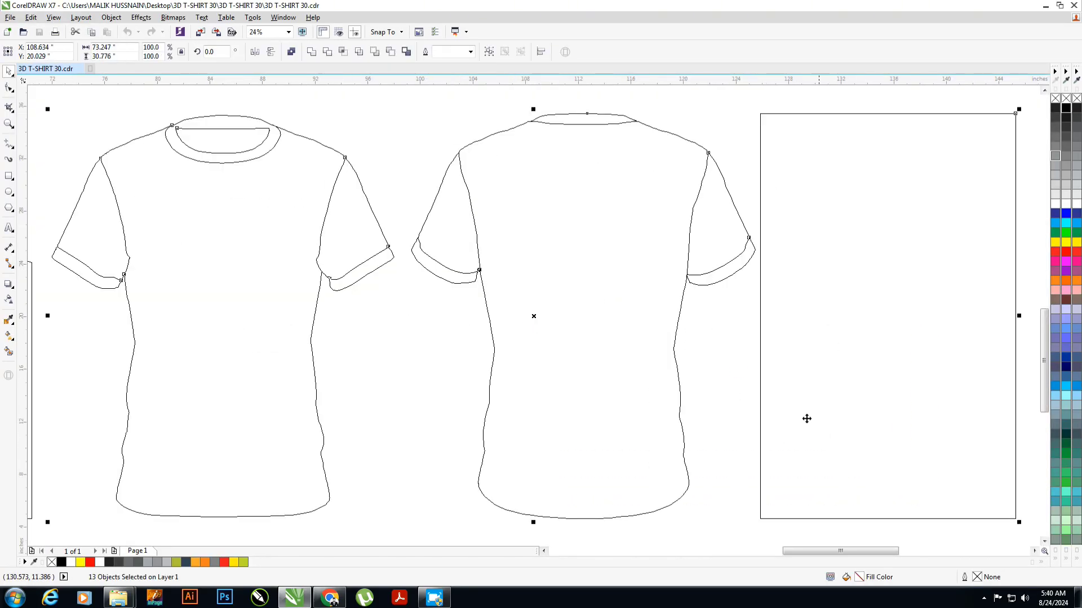
{"action": "left_click", "coordinate": [829, 332]}
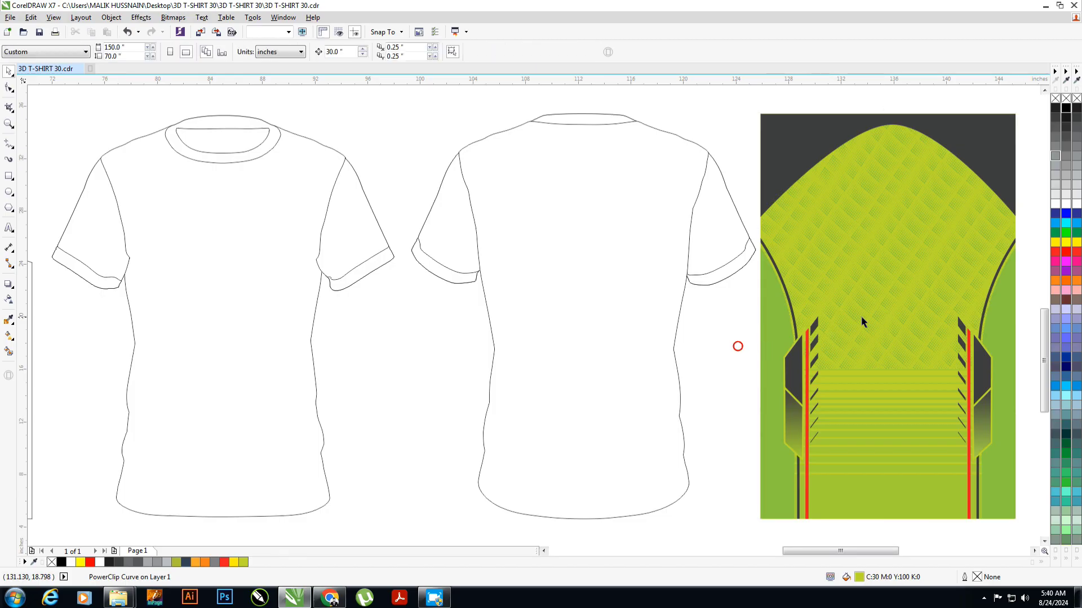
{"action": "left_click_drag", "start_coordinate": [874, 316], "coordinate": [841, 317]}
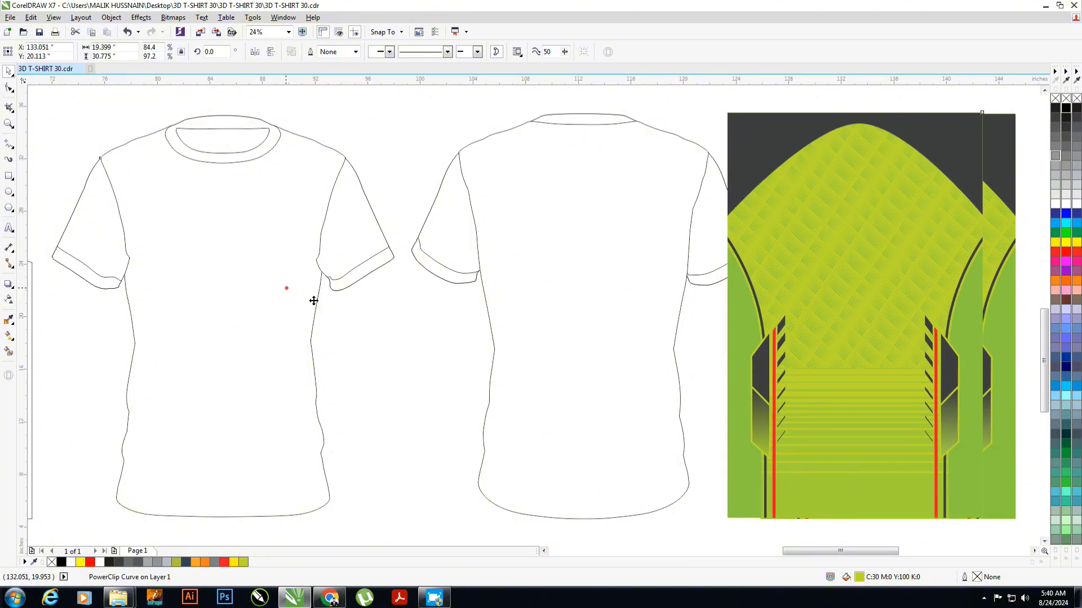
{"action": "left_click", "coordinate": [352, 352], "text": "ctrl"}
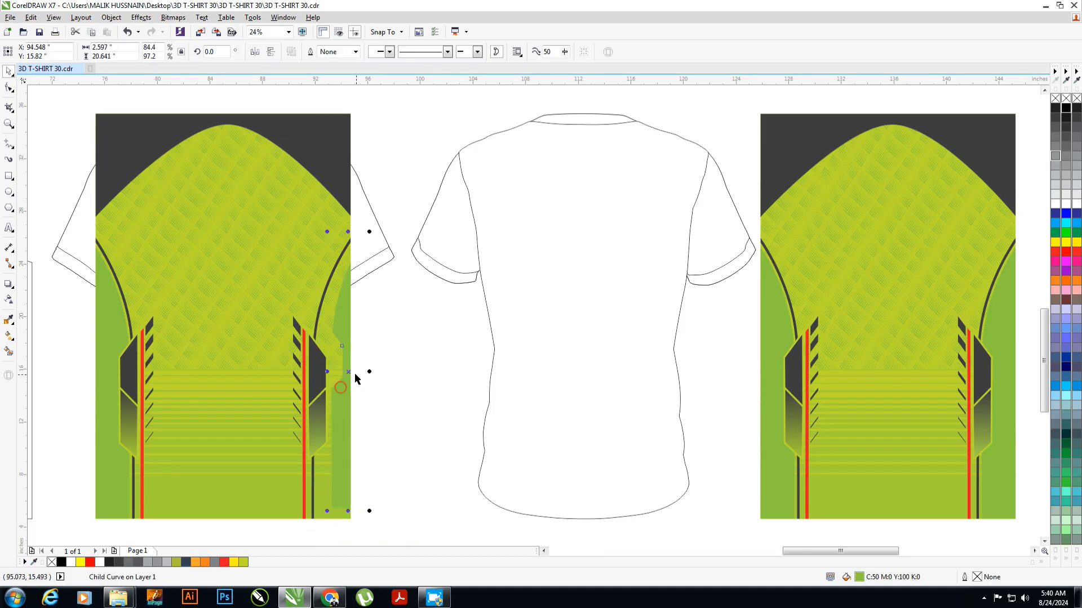
{"action": "left_click", "coordinate": [396, 375]}
{"action": "left_click", "coordinate": [332, 383], "text": "ctrl"}
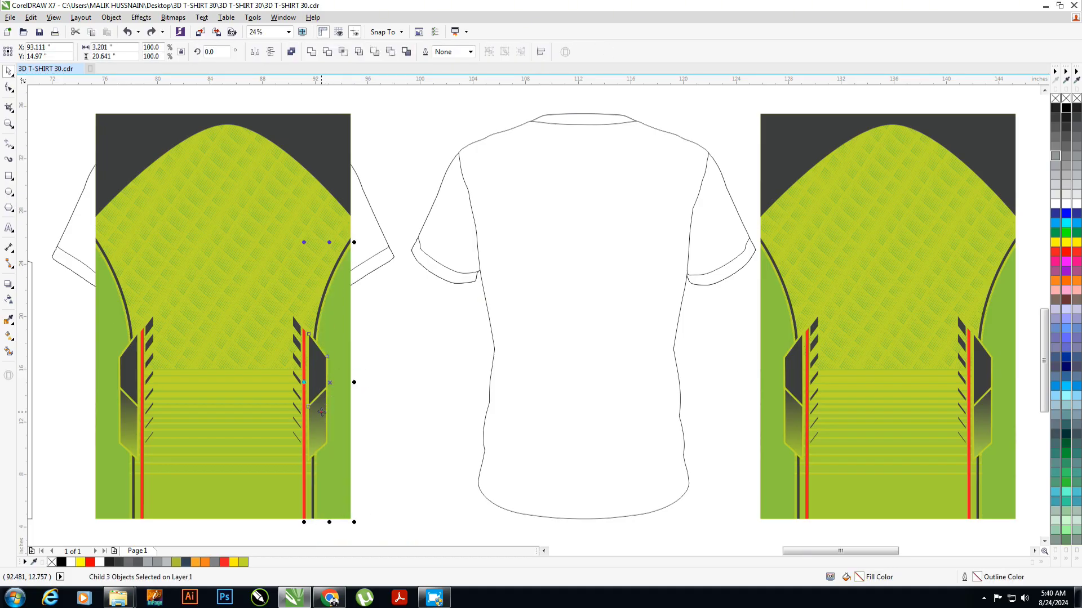
{"action": "left_click", "coordinate": [338, 389]}
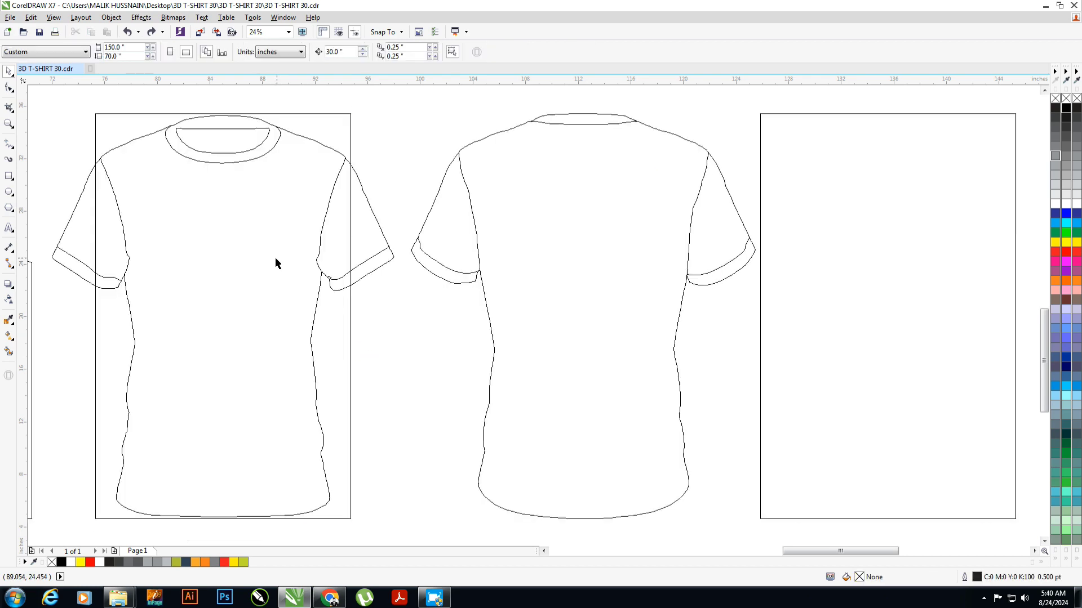
{"action": "scroll", "coordinate": [278, 261], "scroll_direction": "down", "scroll_amount": 2}
{"action": "left_click_drag", "start_coordinate": [288, 296], "coordinate": [807, 296]}
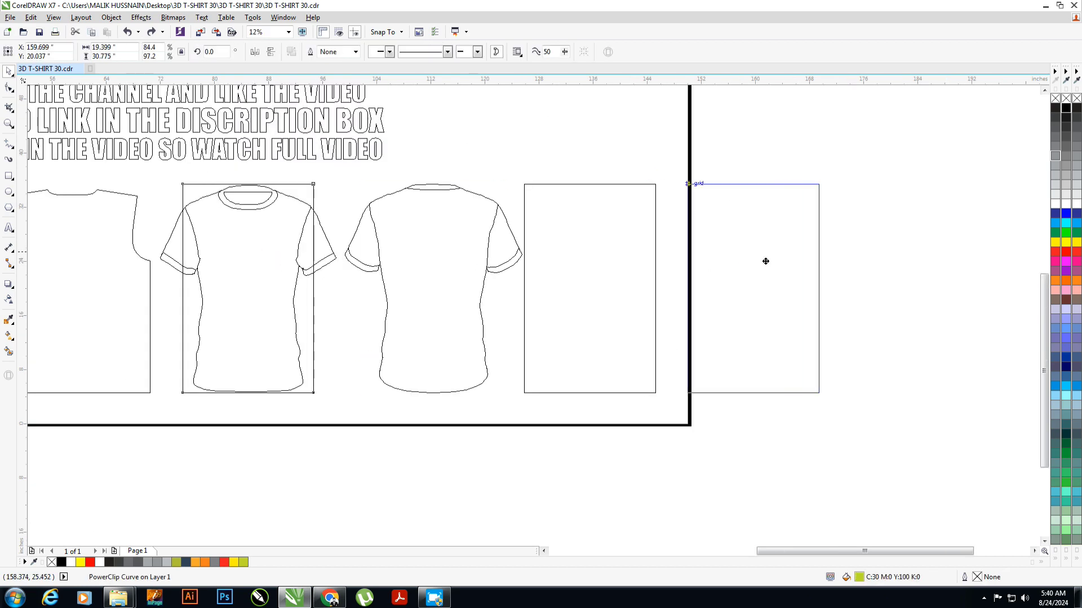
{"action": "scroll", "coordinate": [808, 297], "scroll_direction": "up", "scroll_amount": 2}
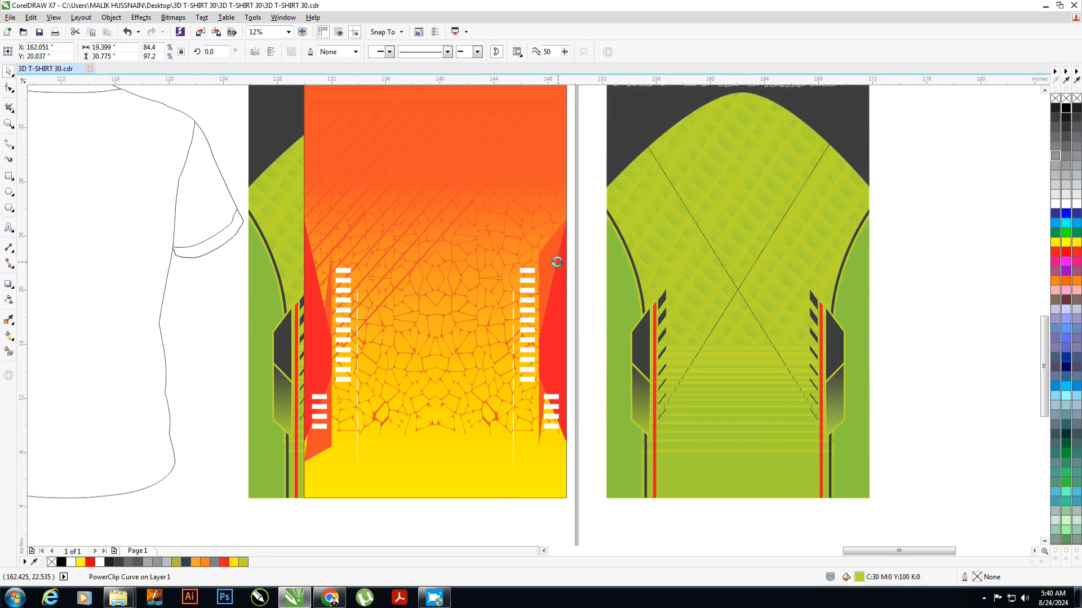
{"action": "scroll", "coordinate": [590, 278], "scroll_direction": "down", "scroll_amount": 2}
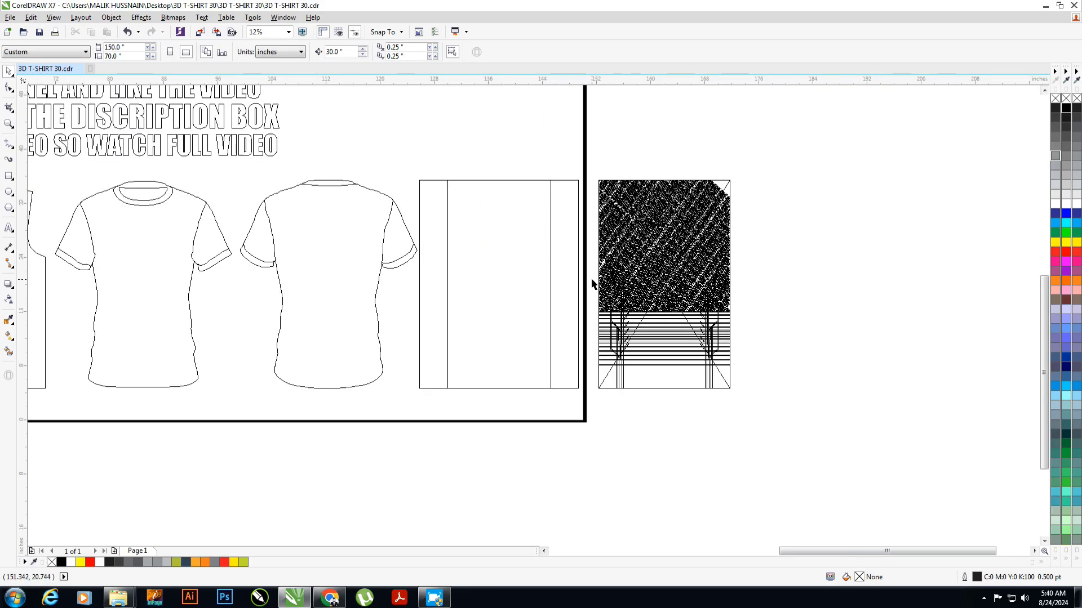
{"action": "left_click", "coordinate": [575, 260]}
{"action": "scroll", "coordinate": [626, 349], "scroll_direction": "up", "scroll_amount": 2}
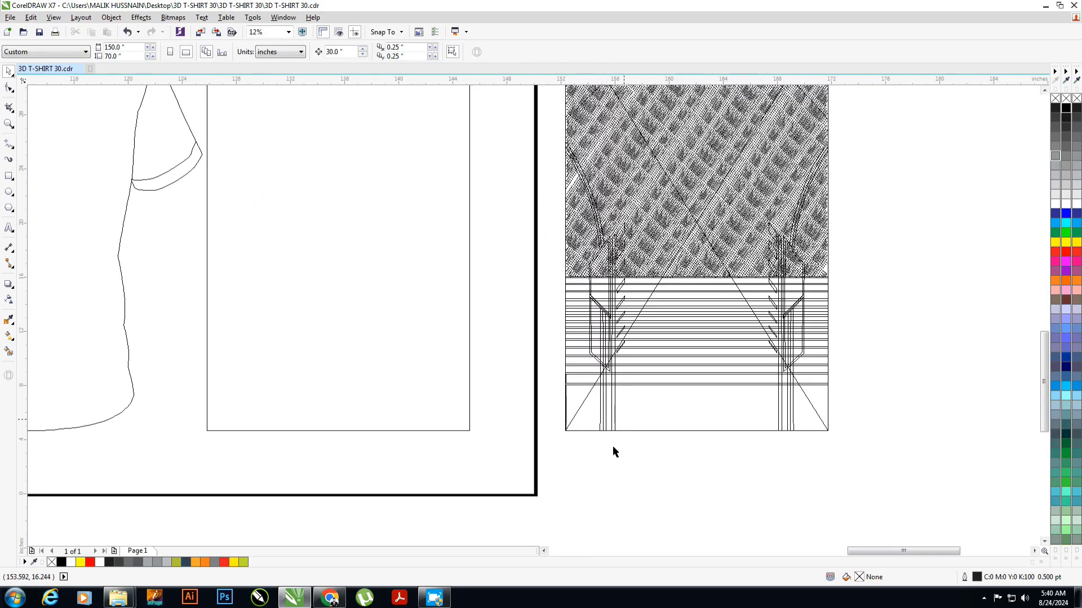
{"action": "left_click", "coordinate": [574, 364]}
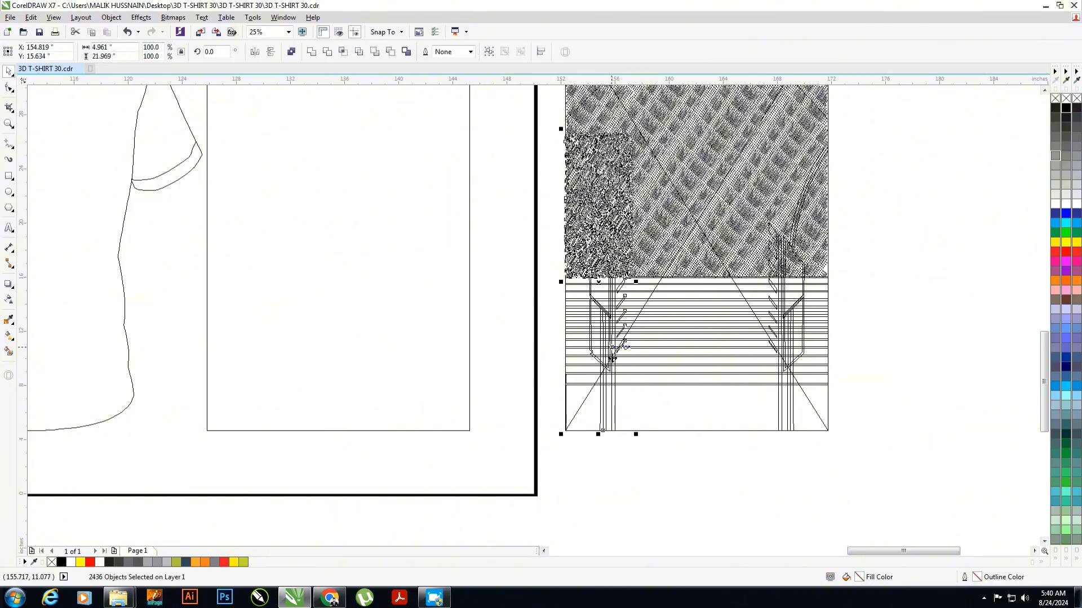
{"action": "left_click", "coordinate": [532, 413]}
{"action": "scroll", "coordinate": [610, 428], "scroll_direction": "up", "scroll_amount": 2}
{"action": "left_click", "coordinate": [611, 415]}
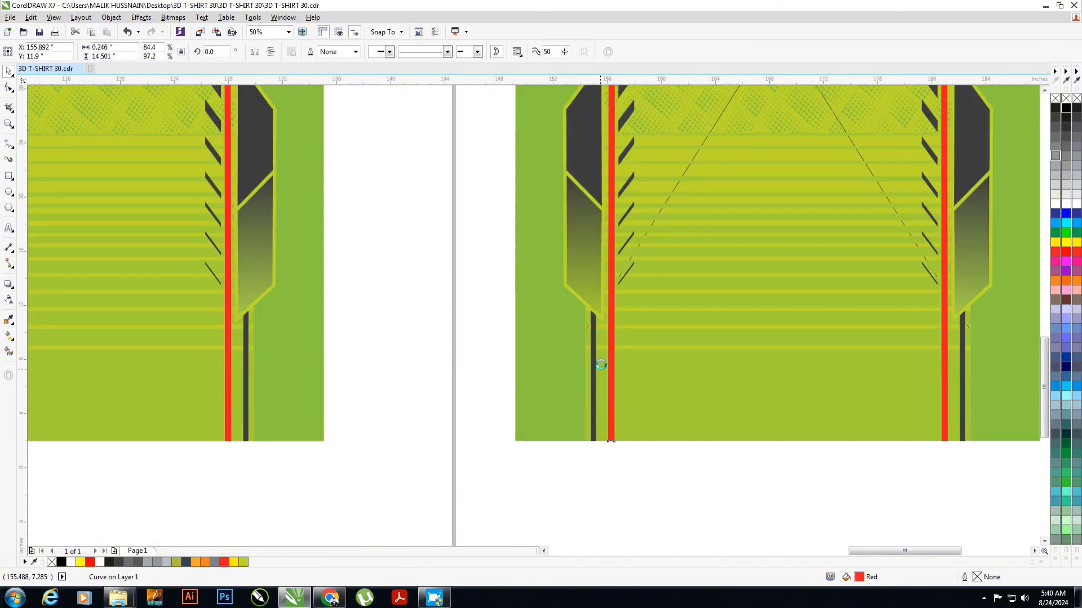
{"action": "scroll", "coordinate": [596, 353], "scroll_direction": "down", "scroll_amount": 2}
{"action": "left_click", "coordinate": [588, 344], "text": "shift"}
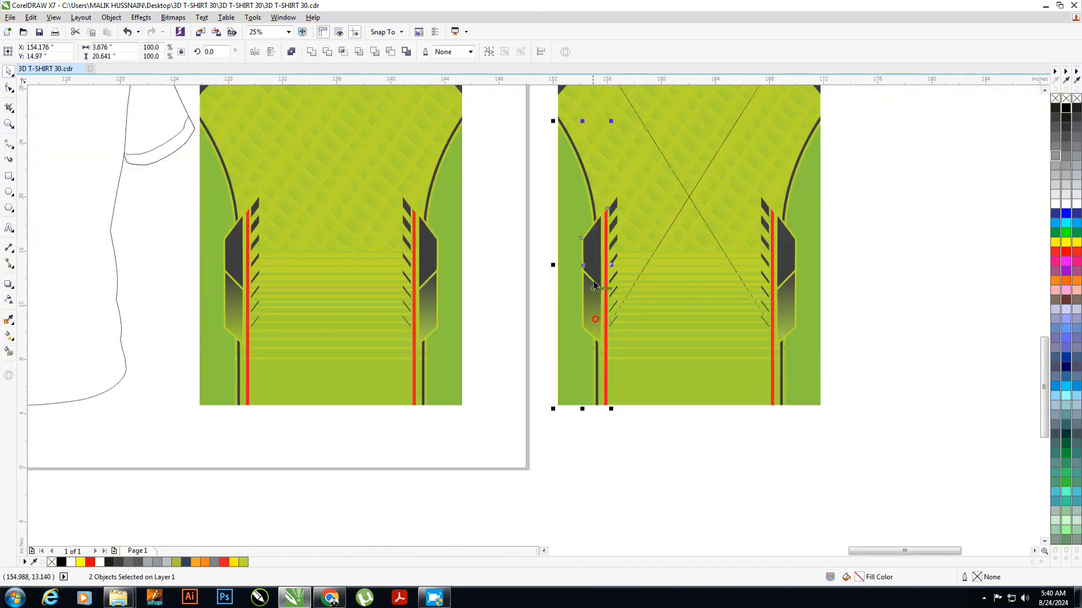
Group the left stripes and place them on the copied panel's left side
{"action": "left_click_drag", "start_coordinate": [572, 186], "coordinate": [602, 288]}
{"action": "scroll", "coordinate": [616, 281], "scroll_direction": "up", "scroll_amount": 1}
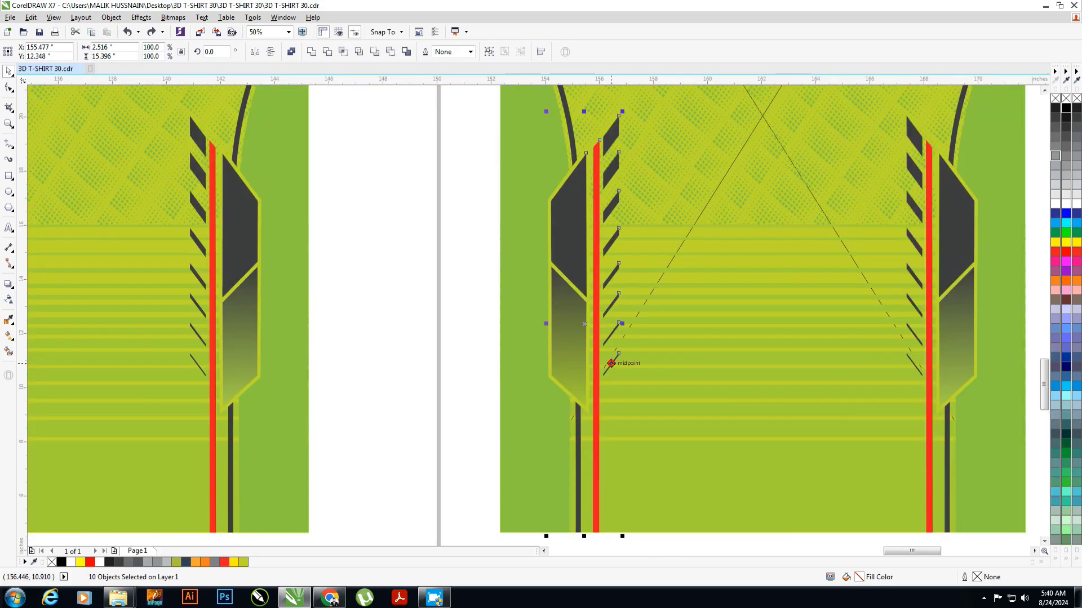
{"action": "scroll", "coordinate": [596, 305], "scroll_direction": "down", "scroll_amount": 1}
{"action": "key", "text": "ctrl+g"}
{"action": "mouse_move", "coordinate": [584, 278]}
{"action": "left_mouse_down"}
{"action": "mouse_move", "coordinate": [513, 307]}
{"action": "mouse_move", "coordinate": [596, 260]}
{"action": "left_mouse_up"}
{"action": "left_click", "coordinate": [582, 327], "text": "shift"}
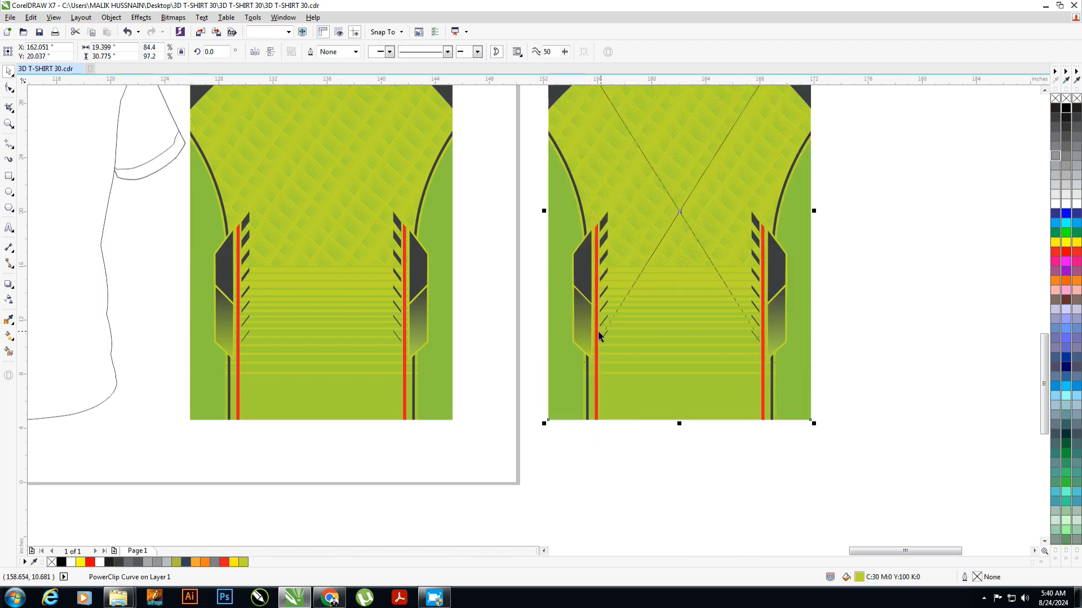
Select the three stripe pieces beside the red line and group them
{"action": "left_click", "coordinate": [510, 372]}
{"action": "left_click", "coordinate": [579, 285], "text": "ctrl"}
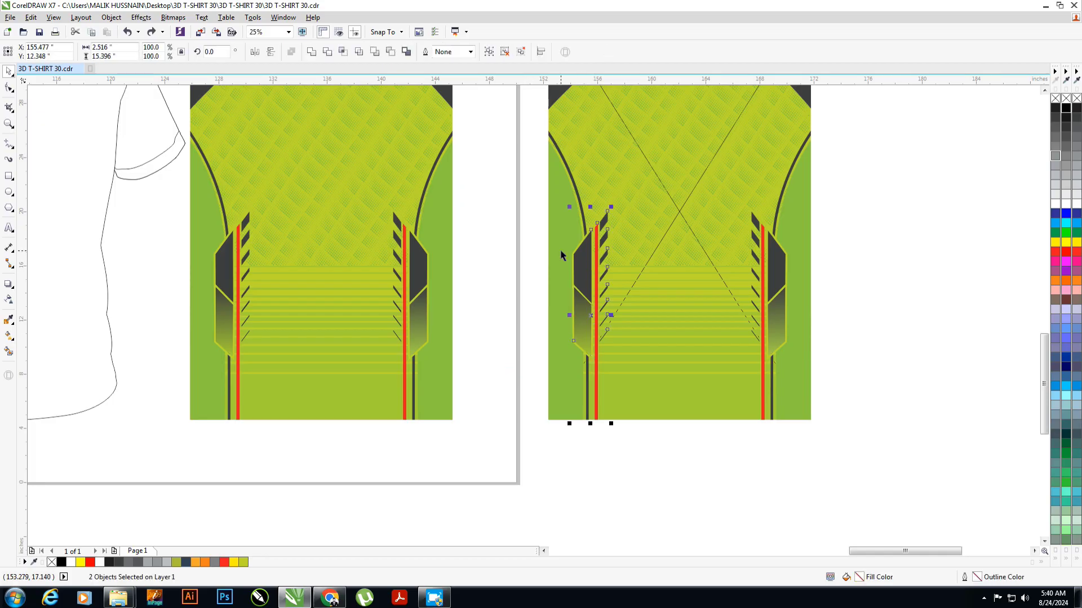
{"action": "left_click", "coordinate": [571, 171]}
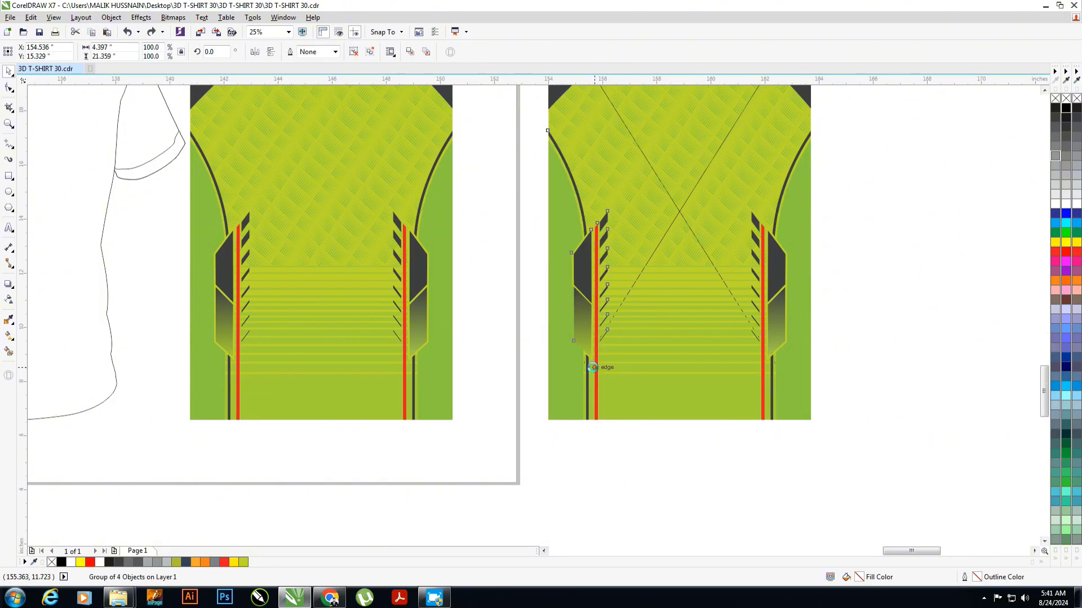
{"action": "scroll", "coordinate": [590, 328], "scroll_direction": "up", "scroll_amount": 1}
{"action": "left_click", "coordinate": [583, 369]}
{"action": "scroll", "coordinate": [586, 366], "scroll_direction": "up", "scroll_amount": 1}
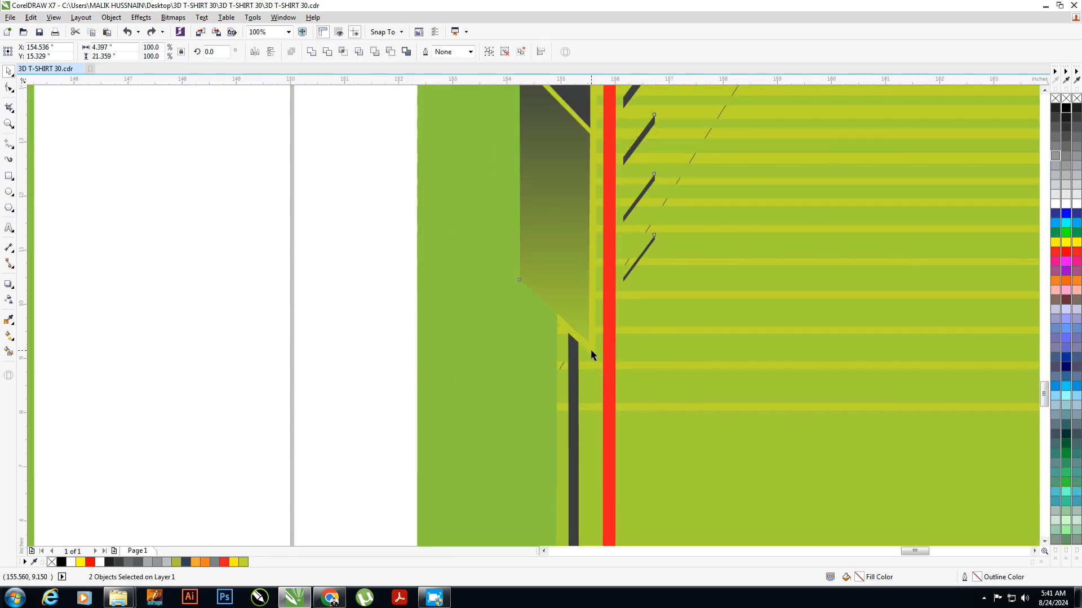
{"action": "scroll", "coordinate": [574, 333], "scroll_direction": "down", "scroll_amount": 1}
{"action": "scroll", "coordinate": [563, 321], "scroll_direction": "down", "scroll_amount": 1}
{"action": "key", "text": "ctrl+g"}
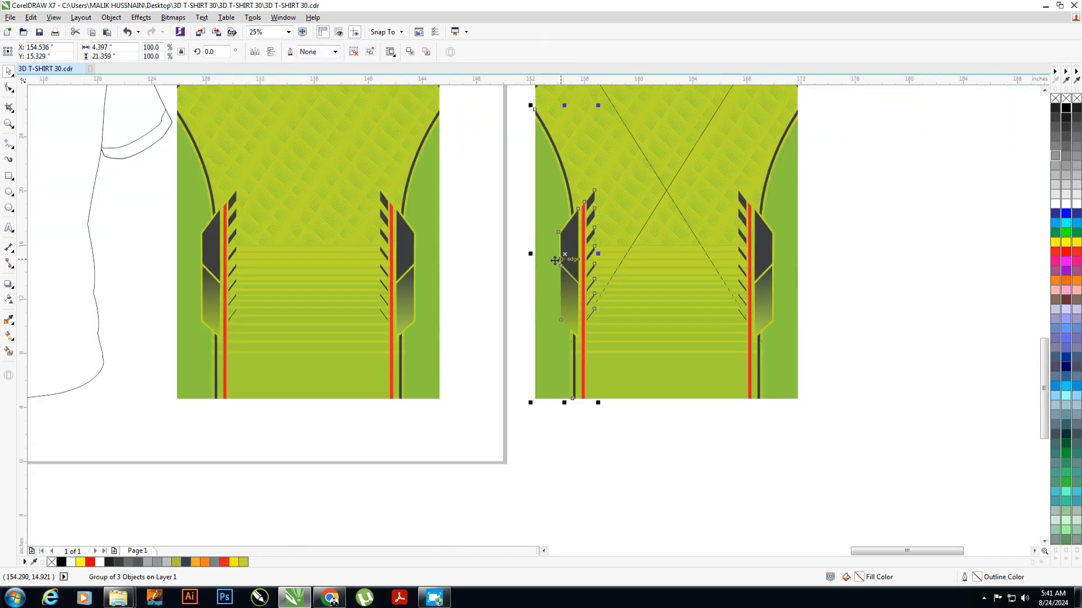
Move the stripe group out of the right panel and select its thin dark line
{"action": "left_click_drag", "start_coordinate": [467, 286], "coordinate": [574, 365]}
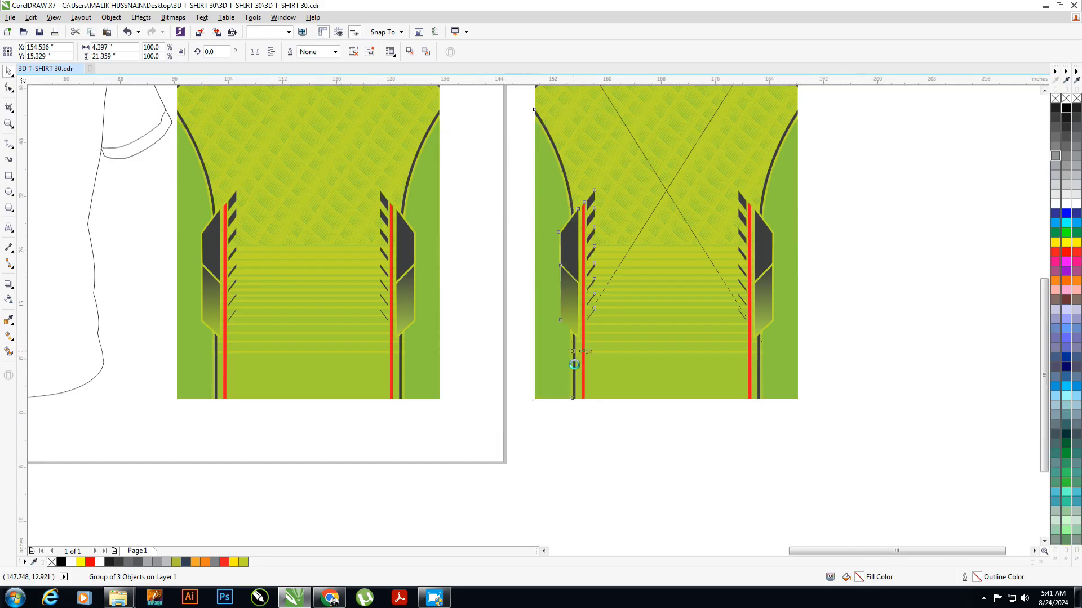
{"action": "scroll", "coordinate": [731, 316], "scroll_direction": "down", "scroll_amount": 1}
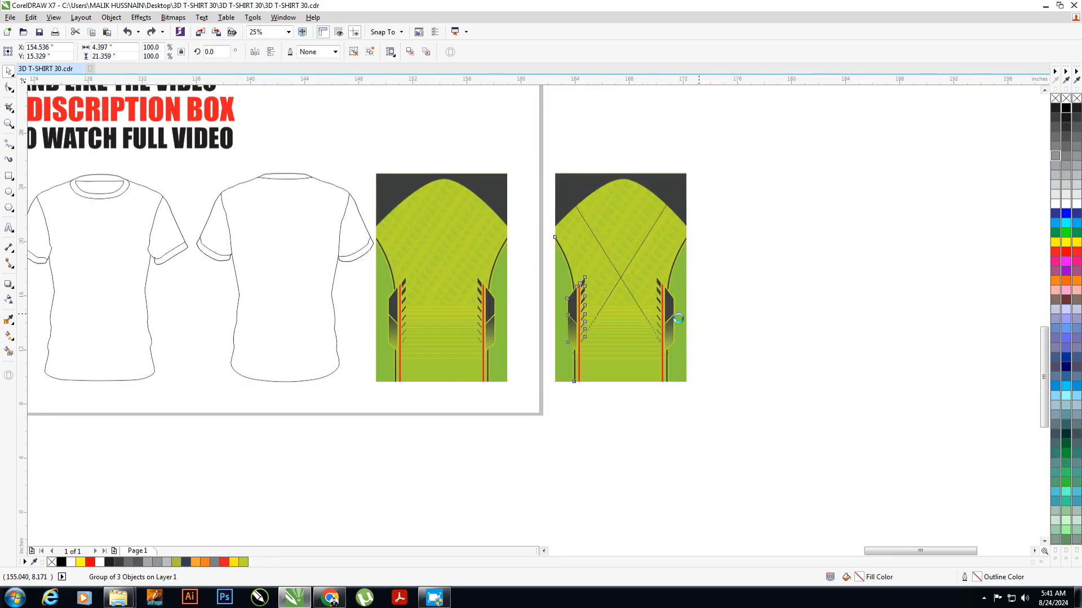
{"action": "scroll", "coordinate": [666, 330], "scroll_direction": "up", "scroll_amount": 1}
{"action": "left_click", "coordinate": [642, 354]}
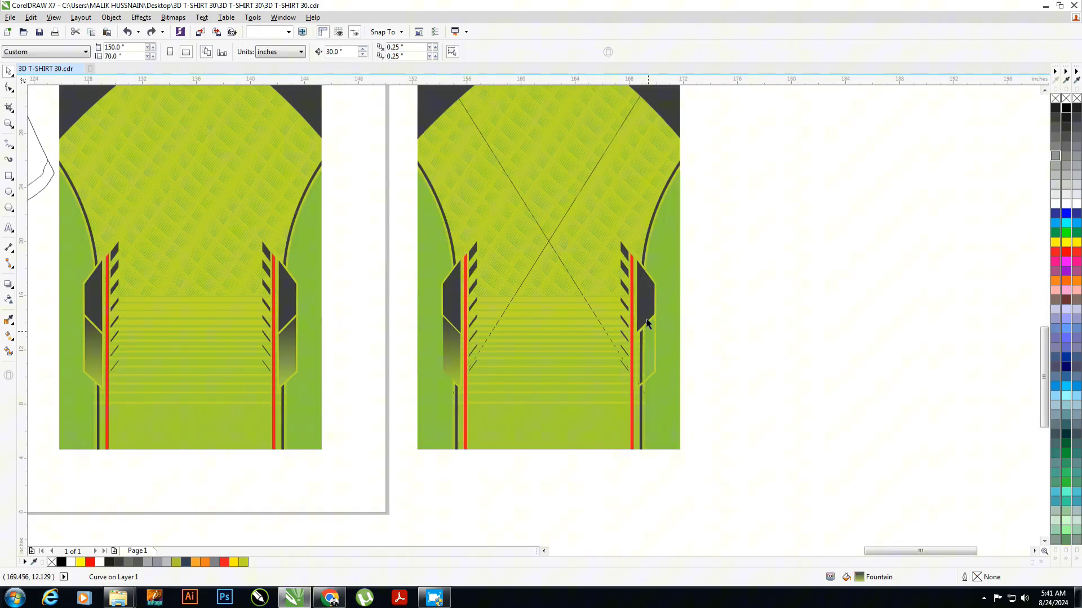
Delete the thin dark vertical line, side curve, dark arc and right red stripe
{"action": "key", "text": "Delete"}
{"action": "left_click", "coordinate": [647, 353]}
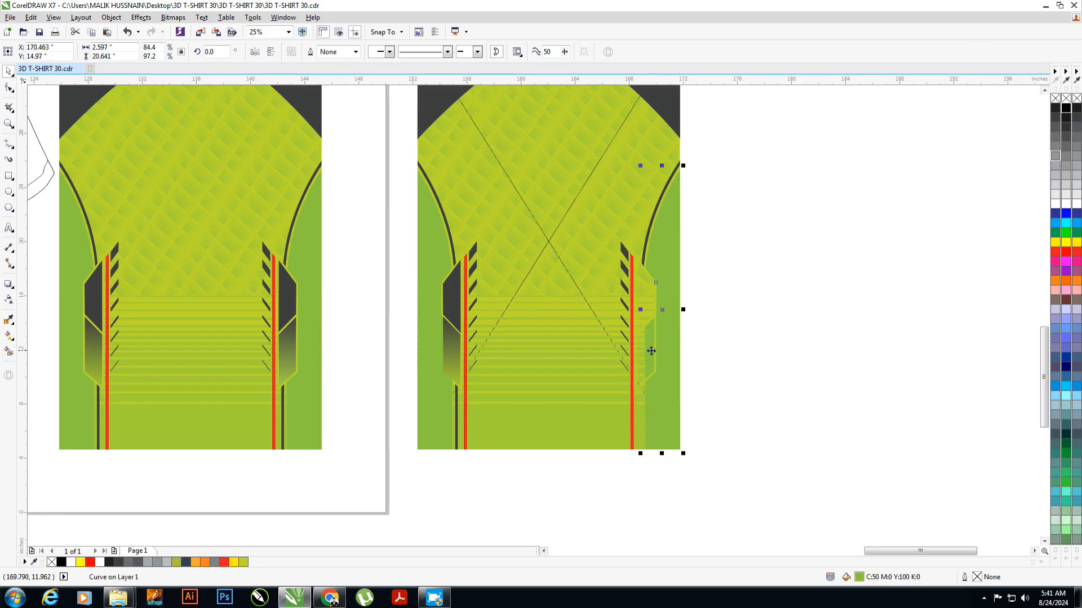
{"action": "key", "text": "Delete"}
{"action": "left_click", "coordinate": [667, 352]}
{"action": "left_click", "coordinate": [710, 302]}
{"action": "left_click", "coordinate": [647, 235]}
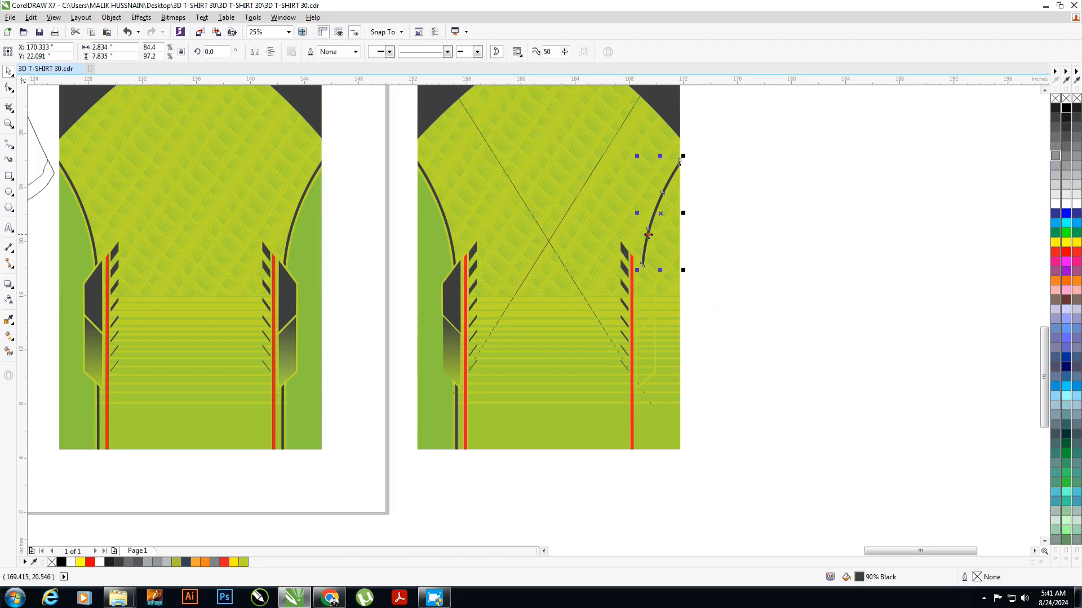
{"action": "key", "text": "Delete"}
{"action": "left_click", "coordinate": [631, 338]}
{"action": "key", "text": "Delete"}
Delete the top chevrons, their strokes and the leftover faint side shapes
{"action": "left_click", "coordinate": [626, 269]}
{"action": "key", "text": "Delete"}
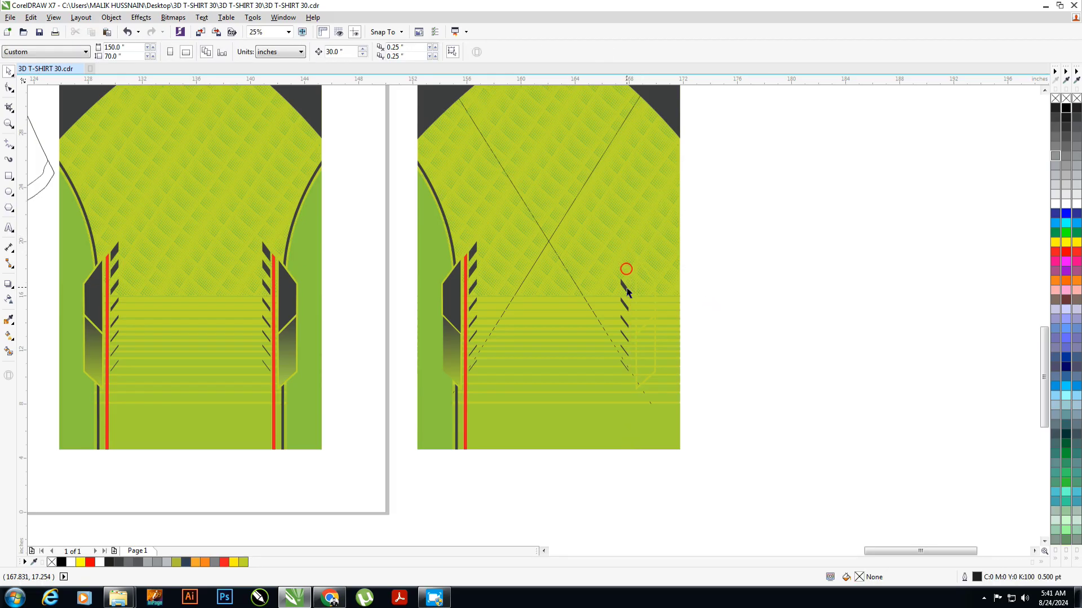
{"action": "left_click", "coordinate": [625, 290]}
{"action": "key", "text": "Delete"}
{"action": "left_click", "coordinate": [645, 323]}
{"action": "key", "text": "Delete"}
{"action": "left_click", "coordinate": [652, 312]}
{"action": "key", "text": "Delete"}
Delete the remaining right-side chevron stroke groups, then select the left chevron group
{"action": "left_click", "coordinate": [624, 320]}
{"action": "key", "text": "Delete"}
{"action": "left_click", "coordinate": [624, 339]}
{"action": "key", "text": "Delete"}
{"action": "left_click", "coordinate": [624, 349]}
{"action": "key", "text": "Delete"}
{"action": "key", "text": "Delete"}
{"action": "left_click", "coordinate": [444, 271]}
Remove the left chevron group and inspect the right panel in wireframe view
{"action": "key", "text": "F3"}
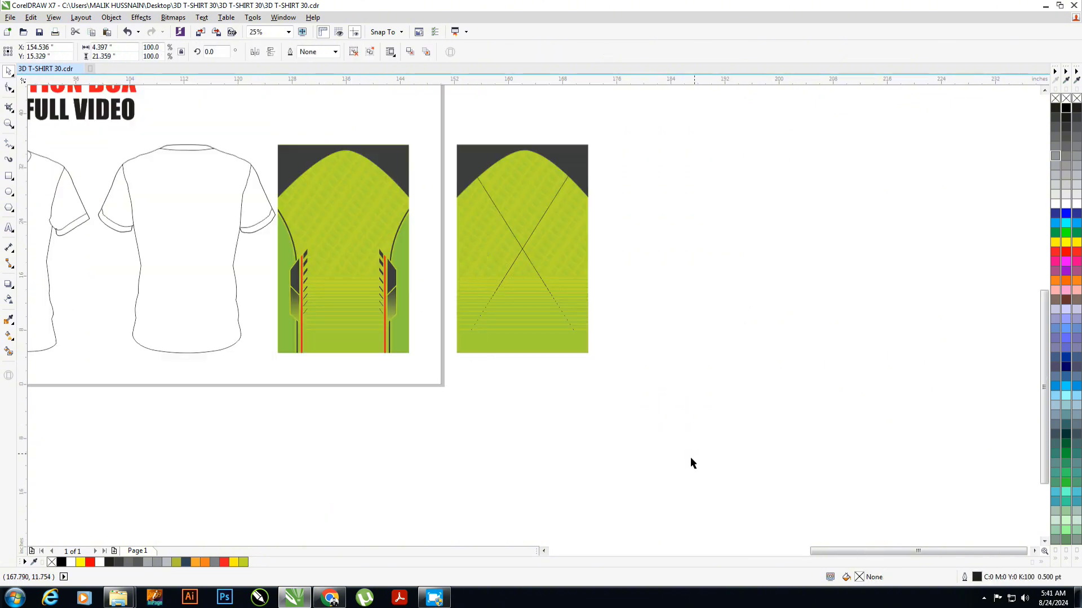
{"action": "left_click_drag", "start_coordinate": [691, 459], "coordinate": [437, 120]}
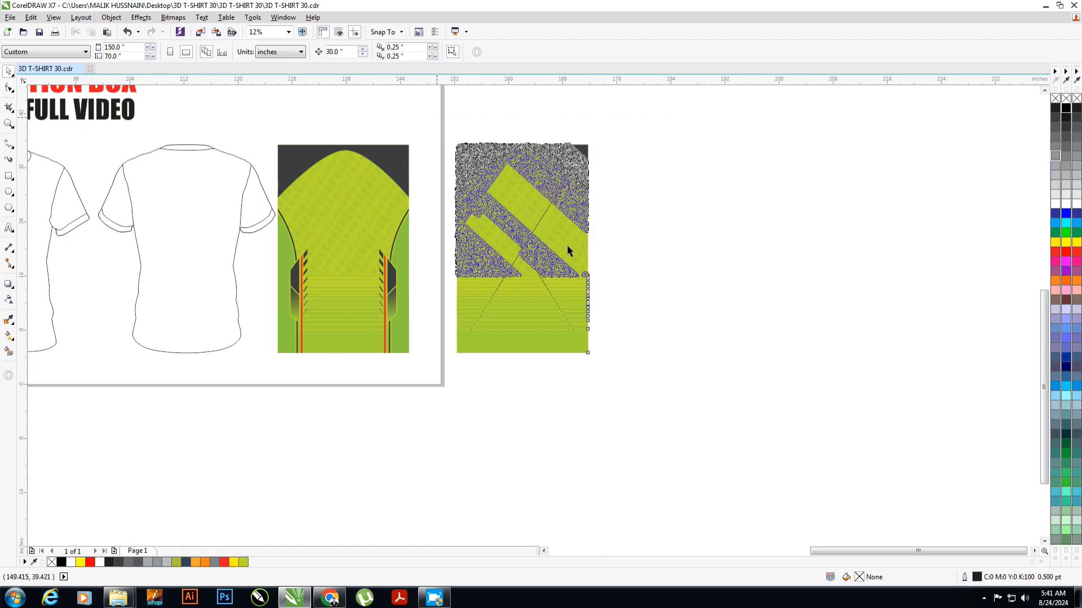
{"action": "key", "text": "shift+F9"}
{"action": "scroll", "coordinate": [569, 287], "scroll_direction": "up", "scroll_amount": 1}
{"action": "scroll", "coordinate": [559, 280], "scroll_direction": "up", "scroll_amount": 1}
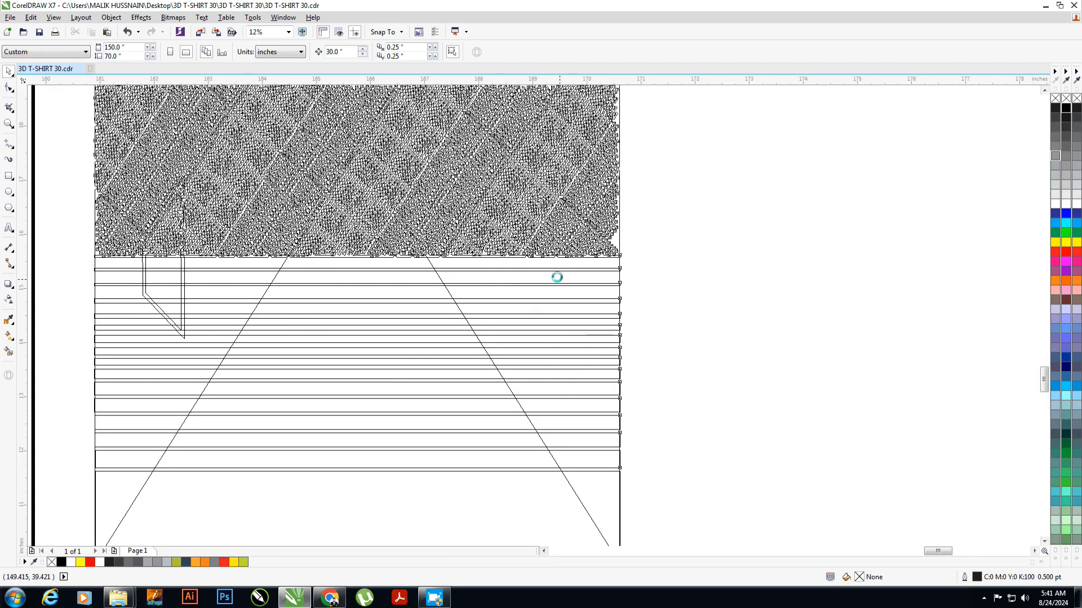
{"action": "scroll", "coordinate": [555, 263], "scroll_direction": "up", "scroll_amount": 1}
{"action": "key", "text": "shift+F9"}
{"action": "scroll", "coordinate": [546, 244], "scroll_direction": "up", "scroll_amount": 1}
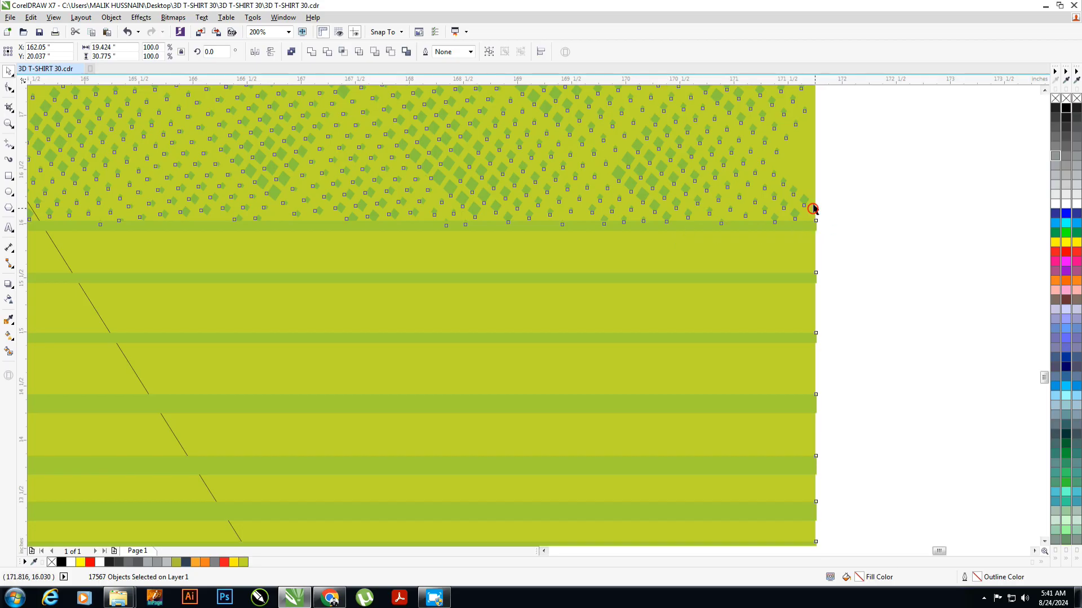
Check the PowerClip container and chevron group by toggling wireframe view
{"action": "left_click", "coordinate": [811, 165]}
{"action": "key", "text": "shift+F9"}
{"action": "scroll", "coordinate": [599, 271], "scroll_direction": "down", "scroll_amount": 3}
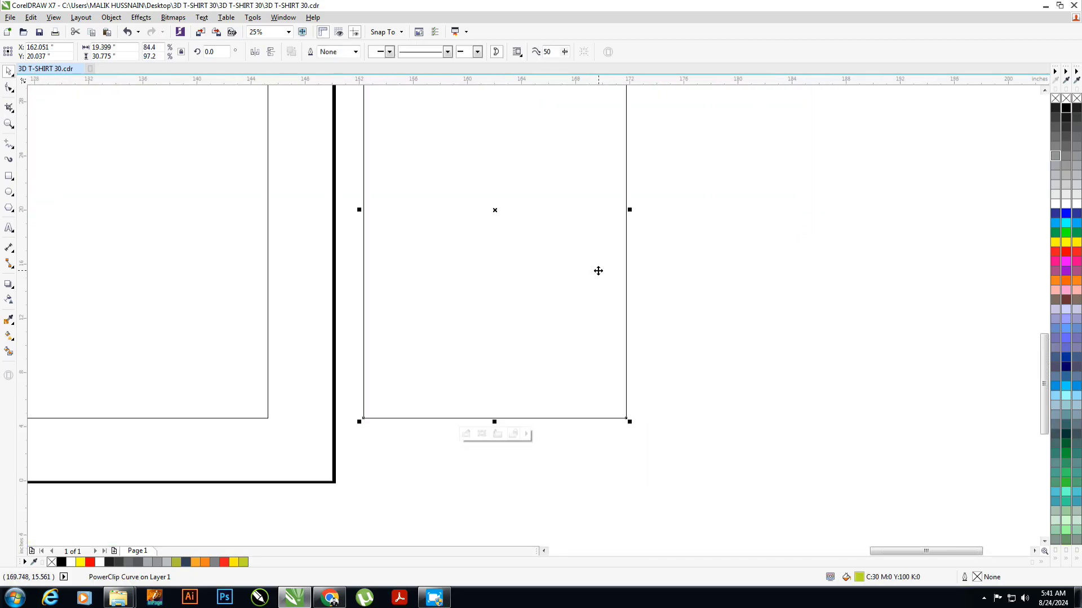
{"action": "key", "text": "shift+F9"}
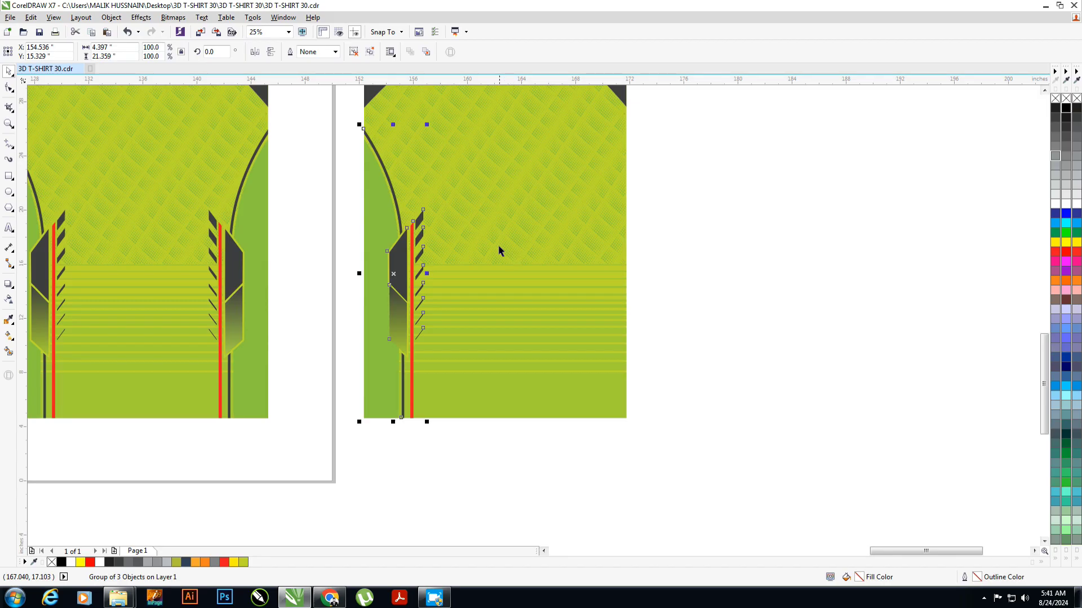
{"action": "left_click", "coordinate": [470, 229]}
{"action": "key", "text": "shift+F9"}
{"action": "left_click", "coordinate": [385, 231]}
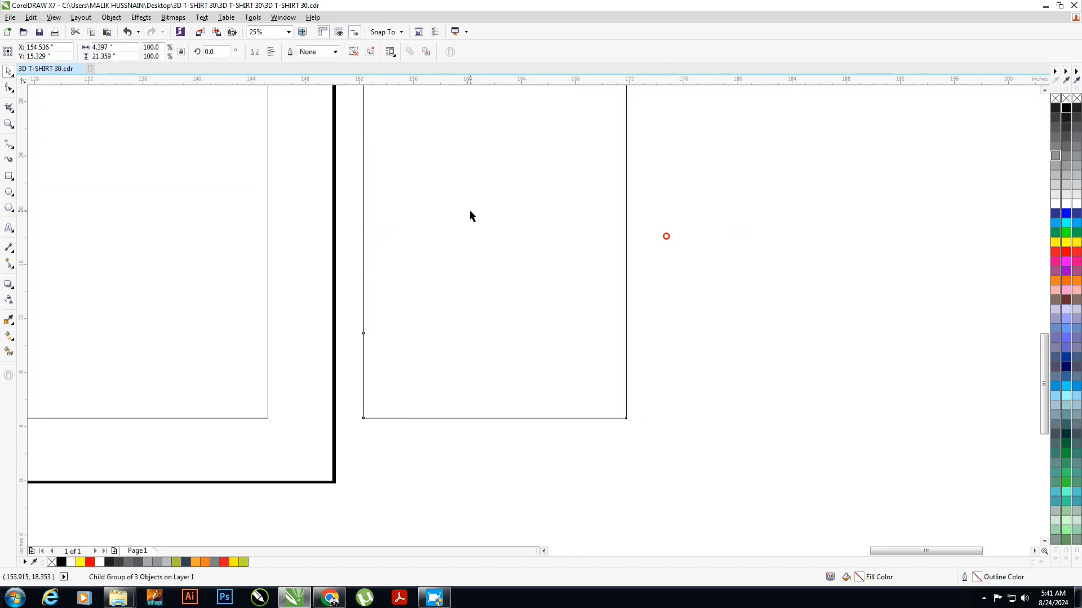
{"action": "left_click", "coordinate": [470, 213]}
{"action": "left_click", "coordinate": [496, 174]}
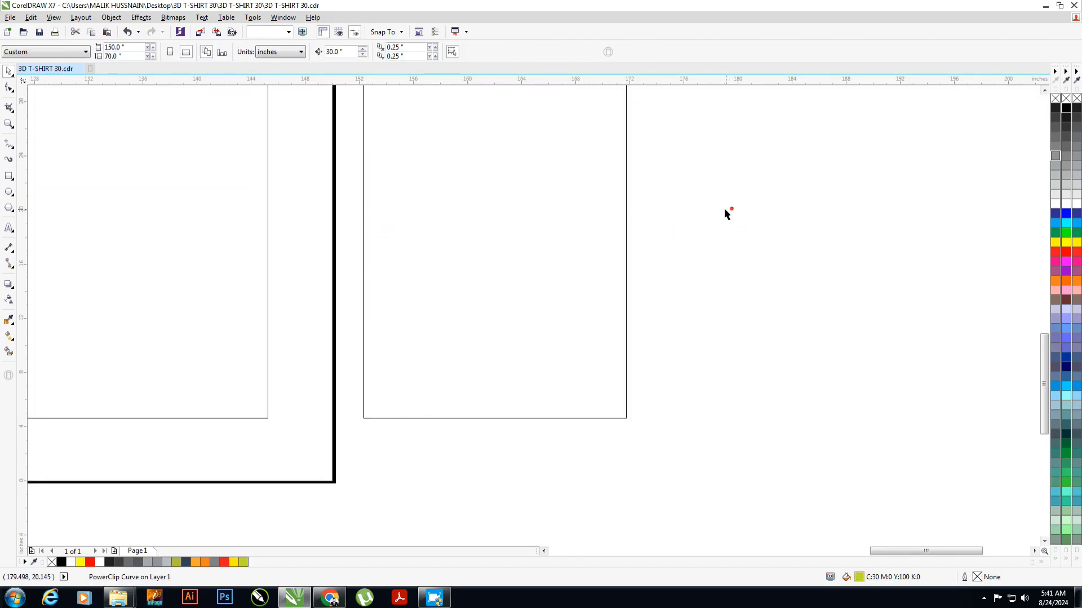
Zoom to all objects with F4 and return to full-colour display
{"action": "key", "text": "F4"}
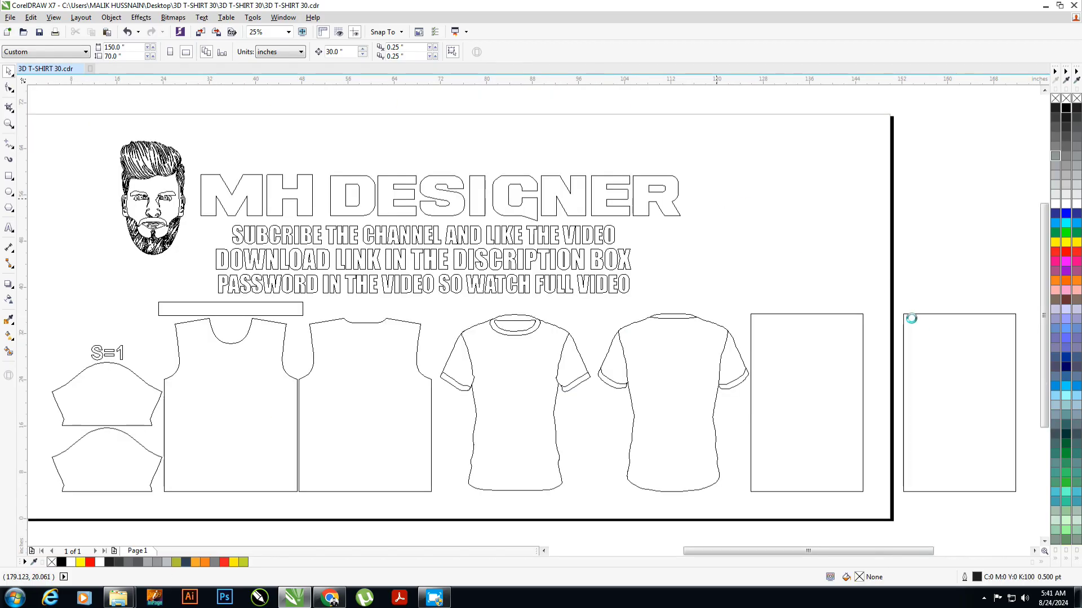
{"action": "key", "text": "shift+F9"}
{"action": "left_click", "coordinate": [911, 319]}
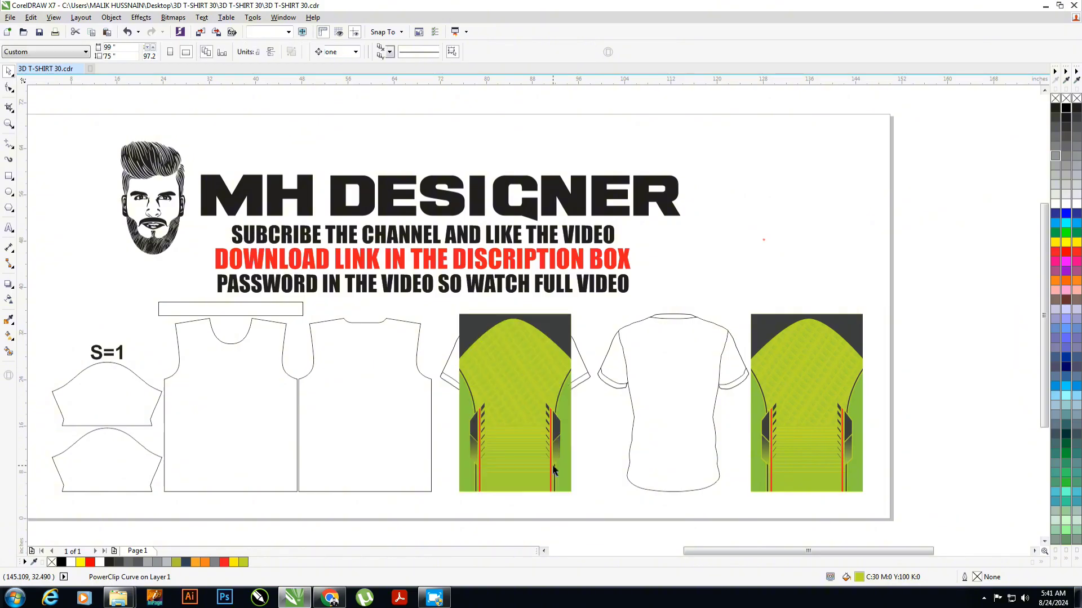
Move the green panel onto the front shirt, restoring the accidentally deleted pattern
{"action": "left_click_drag", "start_coordinate": [997, 466], "coordinate": [553, 466]}
{"action": "scroll", "coordinate": [559, 441], "scroll_direction": "up", "scroll_amount": 2}
{"action": "left_click", "coordinate": [557, 422], "text": "ctrl"}
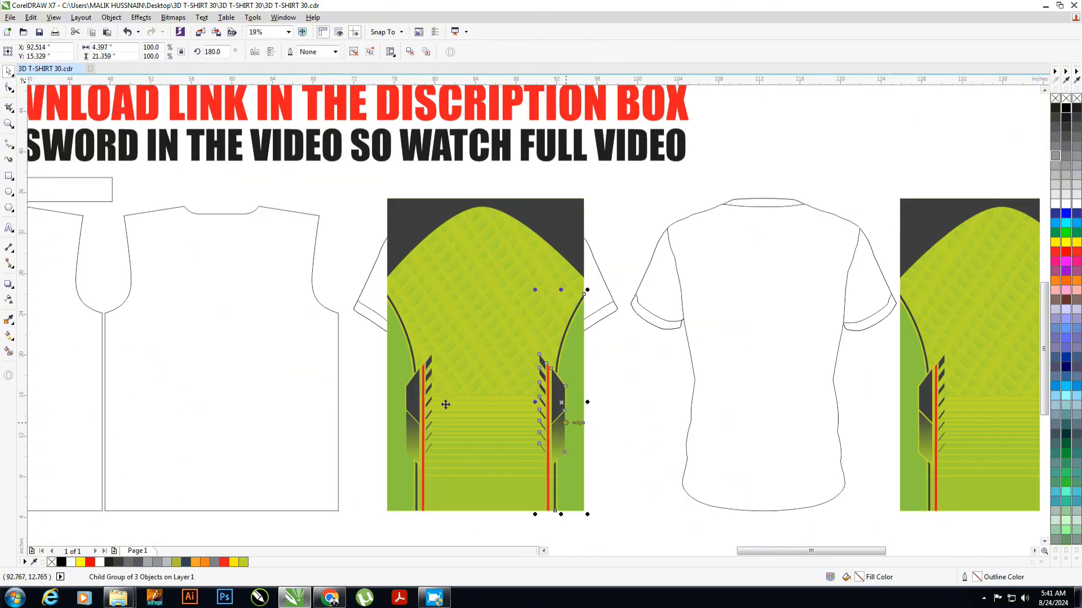
{"action": "left_click", "coordinate": [409, 379], "text": "ctrl"}
{"action": "left_click", "coordinate": [482, 388], "text": "ctrl"}
{"action": "key", "text": "Delete"}
{"action": "left_click", "coordinate": [488, 362], "text": "ctrl"}
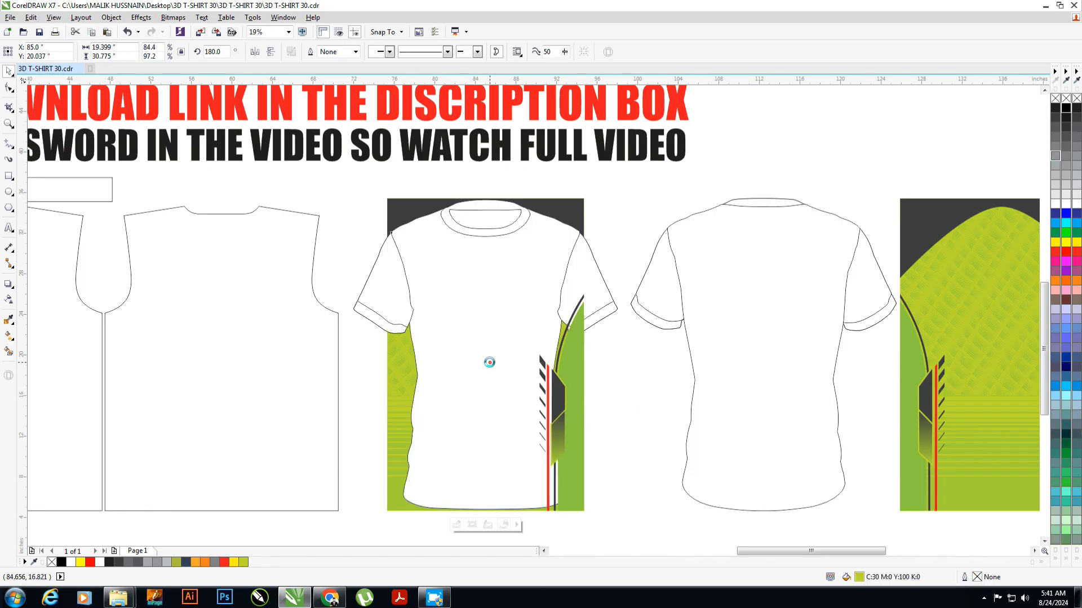
{"action": "key", "text": "ctrl+z"}
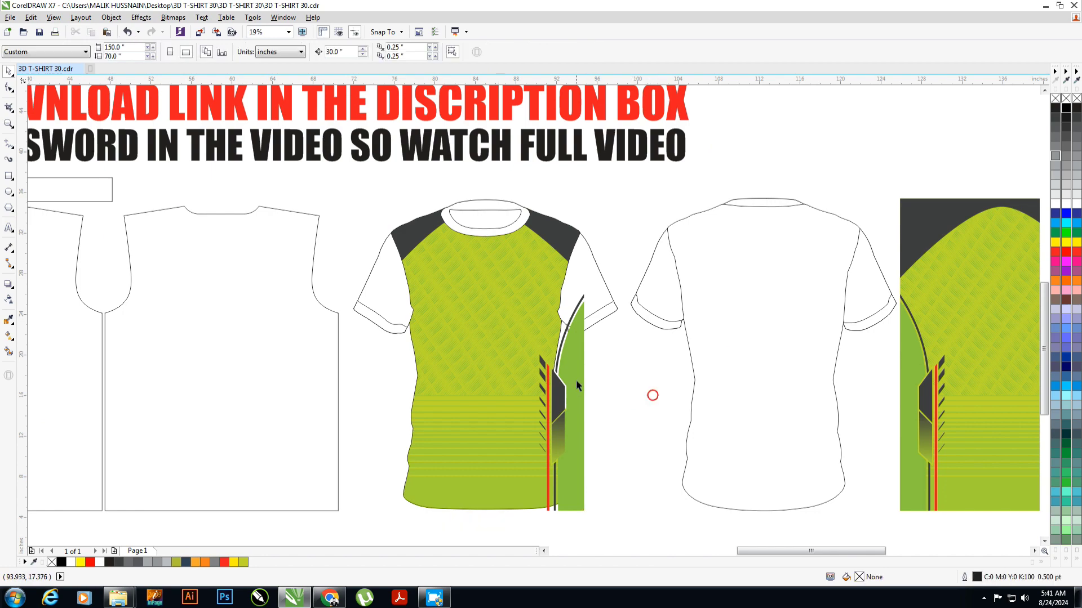
Shift the right stripe group further left onto the front shirt
{"action": "left_click_drag", "start_coordinate": [574, 381], "coordinate": [555, 382]}
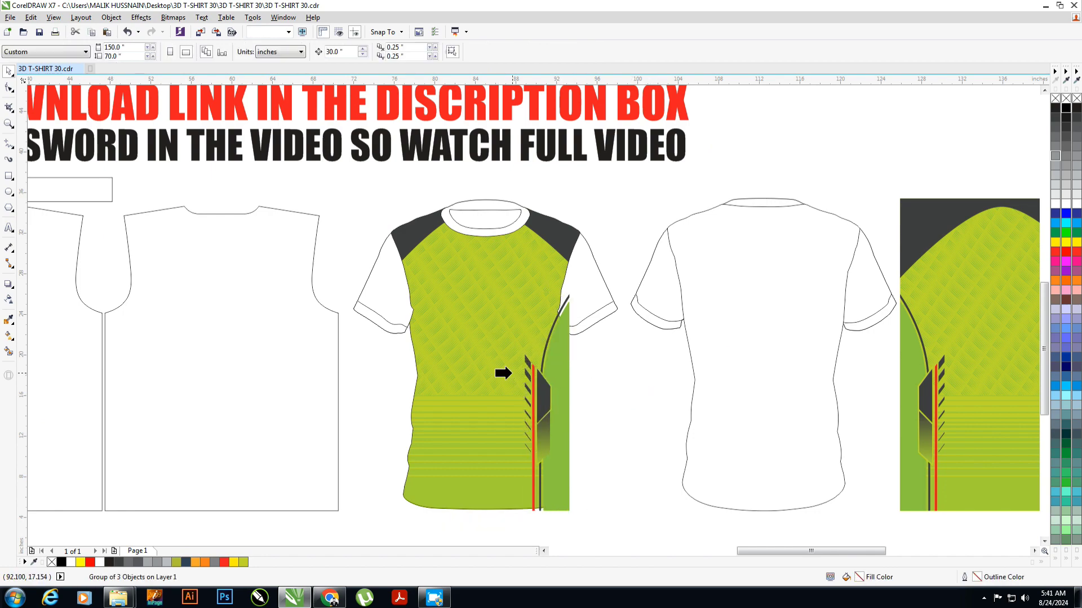
{"action": "left_click", "coordinate": [547, 375]}
{"action": "scroll", "coordinate": [547, 375], "scroll_direction": "up", "scroll_amount": 2}
{"action": "scroll", "coordinate": [550, 366], "scroll_direction": "up", "scroll_amount": 2}
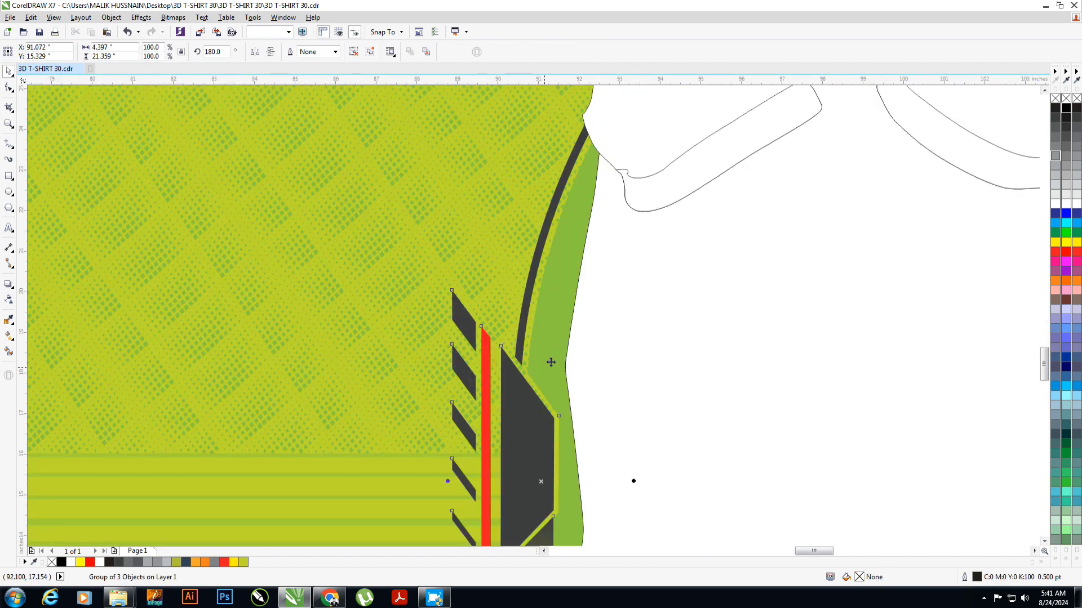
{"action": "left_click", "coordinate": [539, 362], "text": "ctrl"}
{"action": "scroll", "coordinate": [518, 340], "scroll_direction": "down", "scroll_amount": 2}
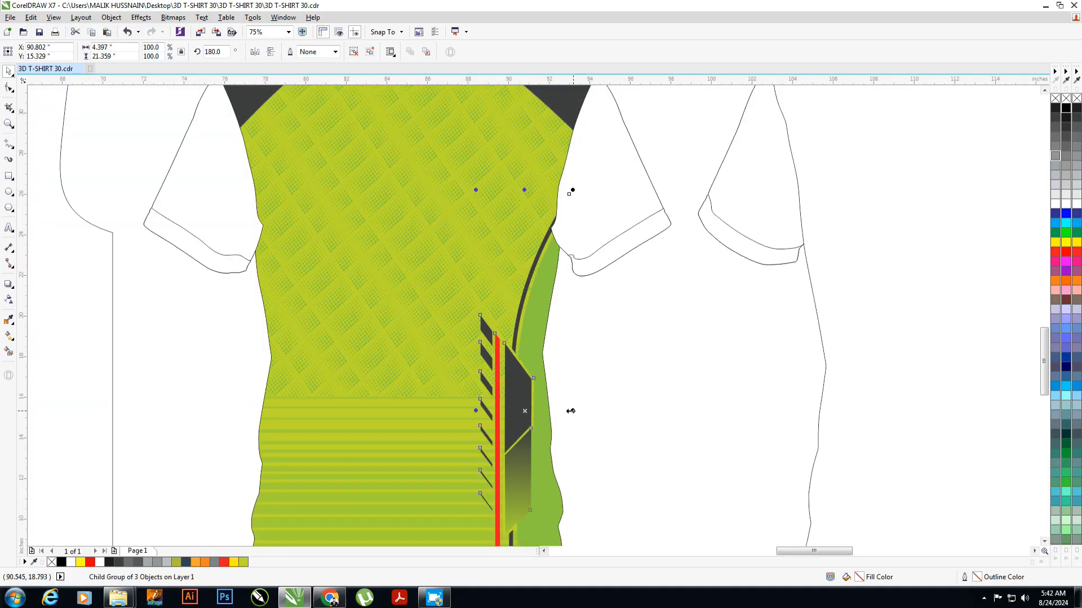
Place a mirrored copy of the stripe group on the shirt's left side
{"action": "left_click_drag", "start_coordinate": [438, 372], "coordinate": [294, 373]}
{"action": "left_click", "coordinate": [511, 379], "text": "shift"}
{"action": "scroll", "coordinate": [426, 322], "scroll_direction": "down", "scroll_amount": 2}
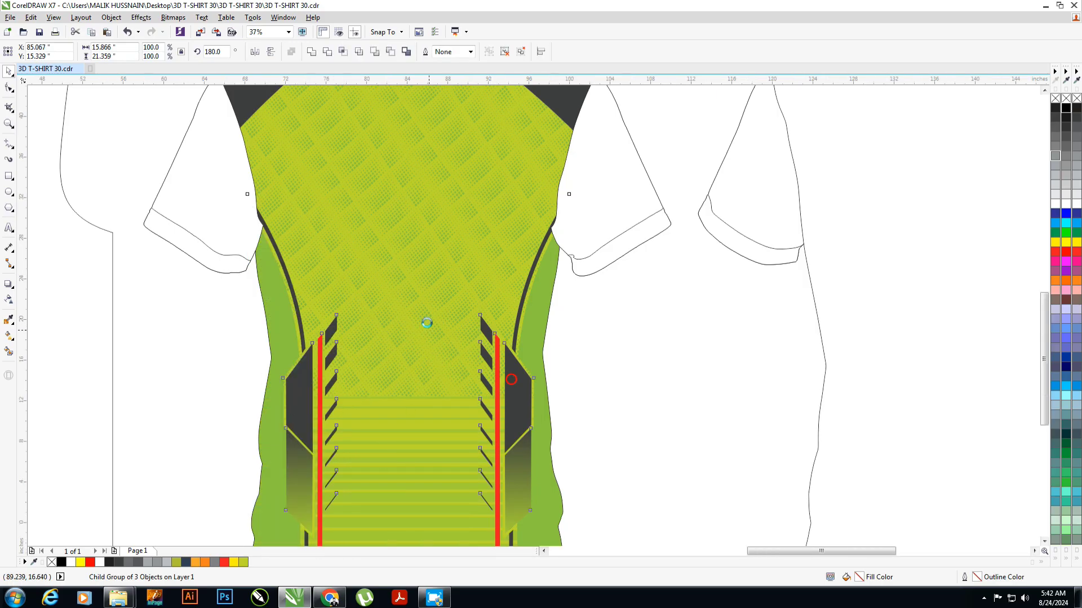
{"action": "left_click", "coordinate": [551, 362]}
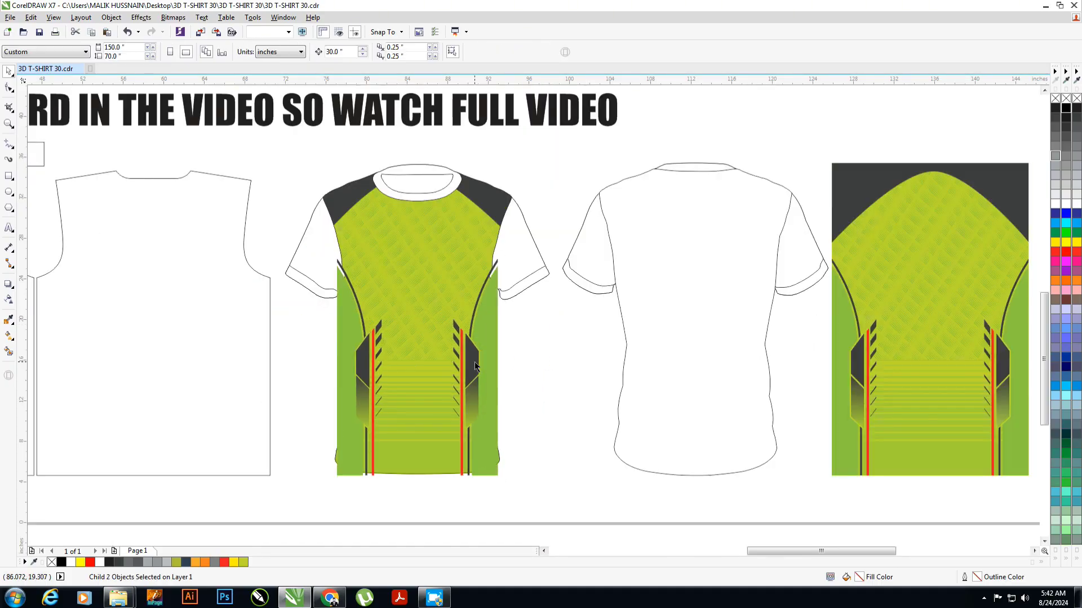
{"action": "left_click", "coordinate": [481, 364]}
{"action": "left_click", "coordinate": [536, 359]}
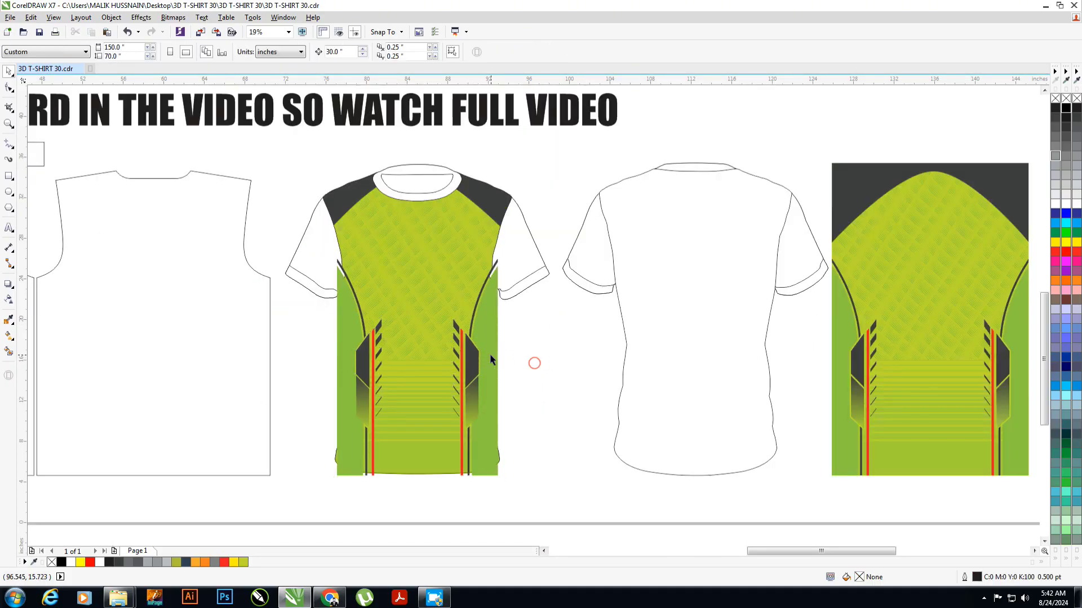
{"action": "left_click", "coordinate": [481, 360], "text": "ctrl"}
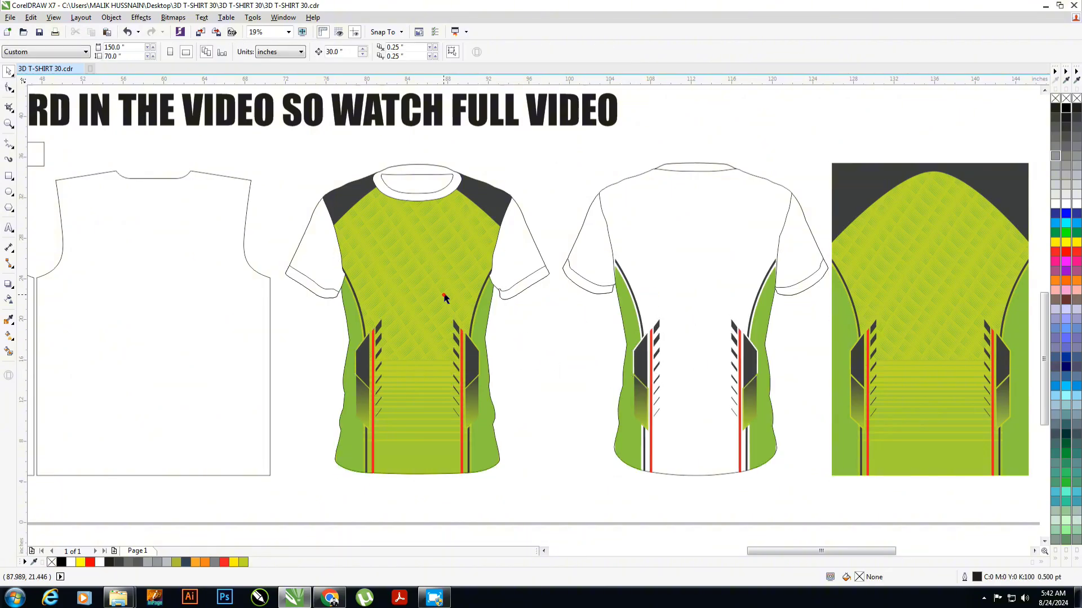
PowerClip the plain green pattern into the back shirt and all four sleeves
{"action": "left_click", "coordinate": [463, 312]}
{"action": "left_click", "coordinate": [667, 304]}
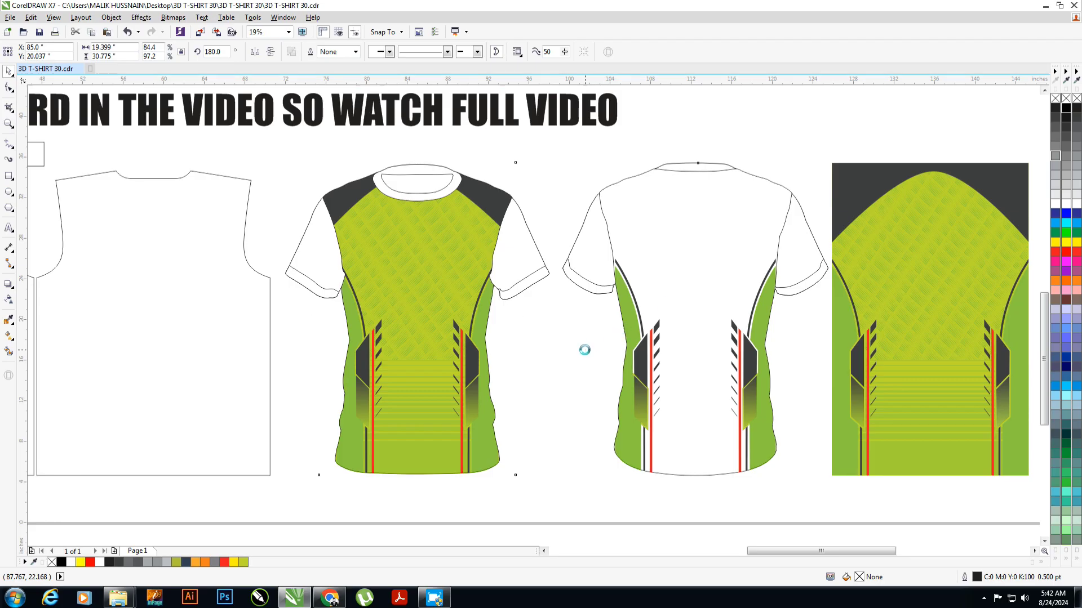
{"action": "left_click", "coordinate": [625, 326]}
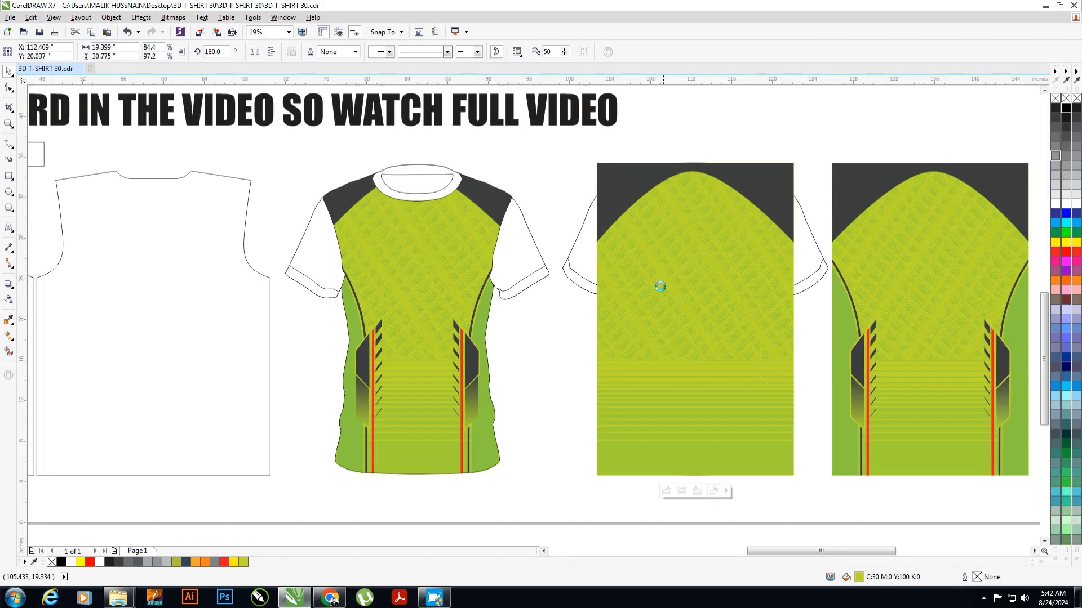
{"action": "left_click", "coordinate": [662, 284]}
{"action": "left_click", "coordinate": [529, 265]}
{"action": "left_click", "coordinate": [579, 265], "text": "shift"}
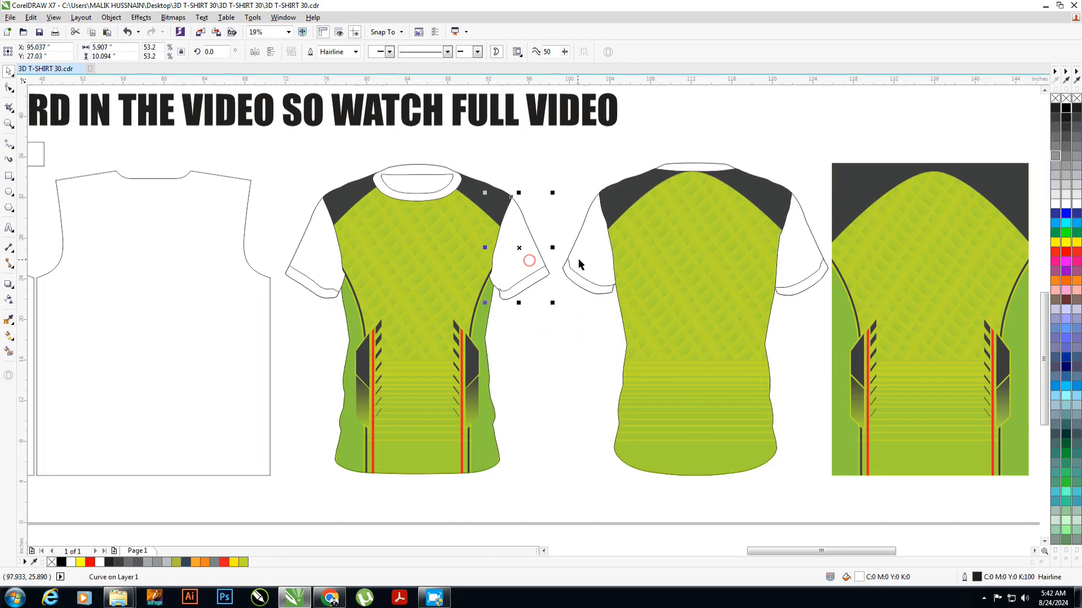
{"action": "left_click", "coordinate": [900, 234]}
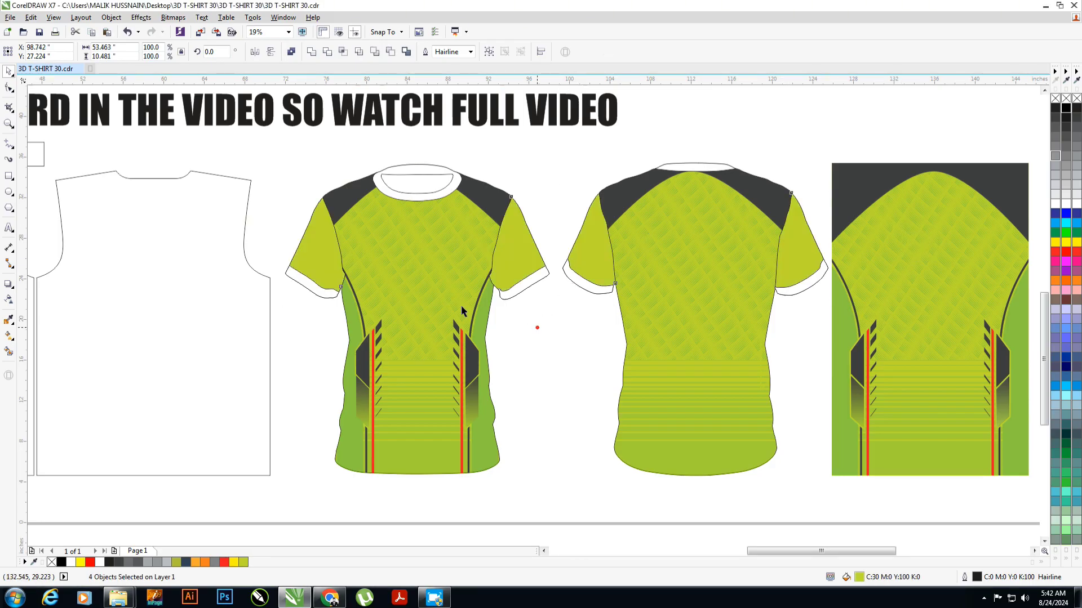
Colour the four sleeve cuffs and both collars dark grey
{"action": "left_click_drag", "start_coordinate": [273, 242], "coordinate": [854, 331]}
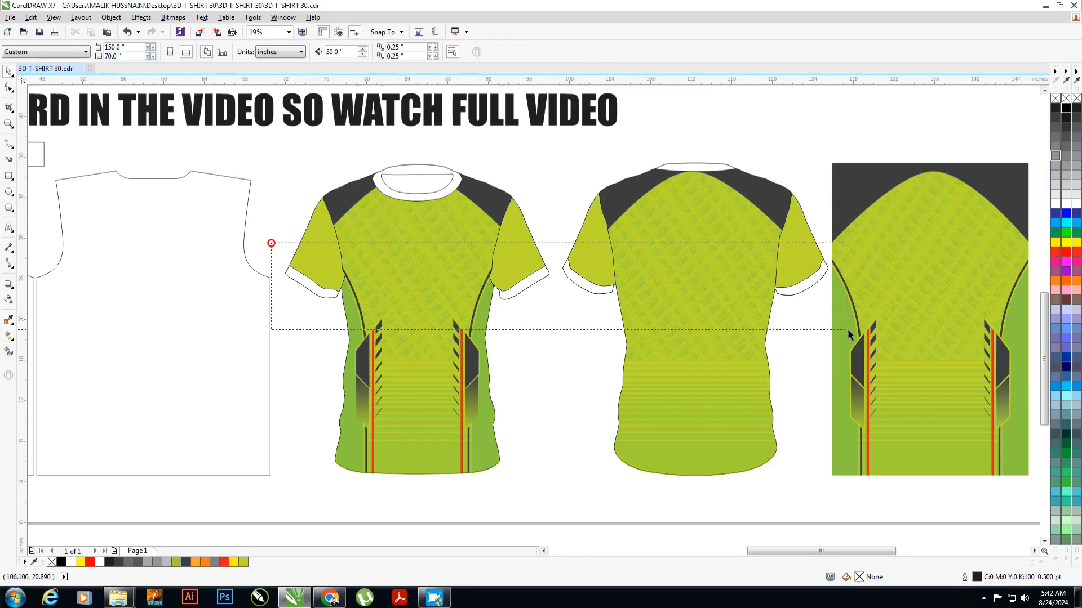
{"action": "left_click", "coordinate": [1056, 119]}
{"action": "left_click", "coordinate": [439, 176]}
{"action": "key", "text": "ctrl+r"}
{"action": "left_click", "coordinate": [682, 168]}
{"action": "key", "text": "ctrl+r"}
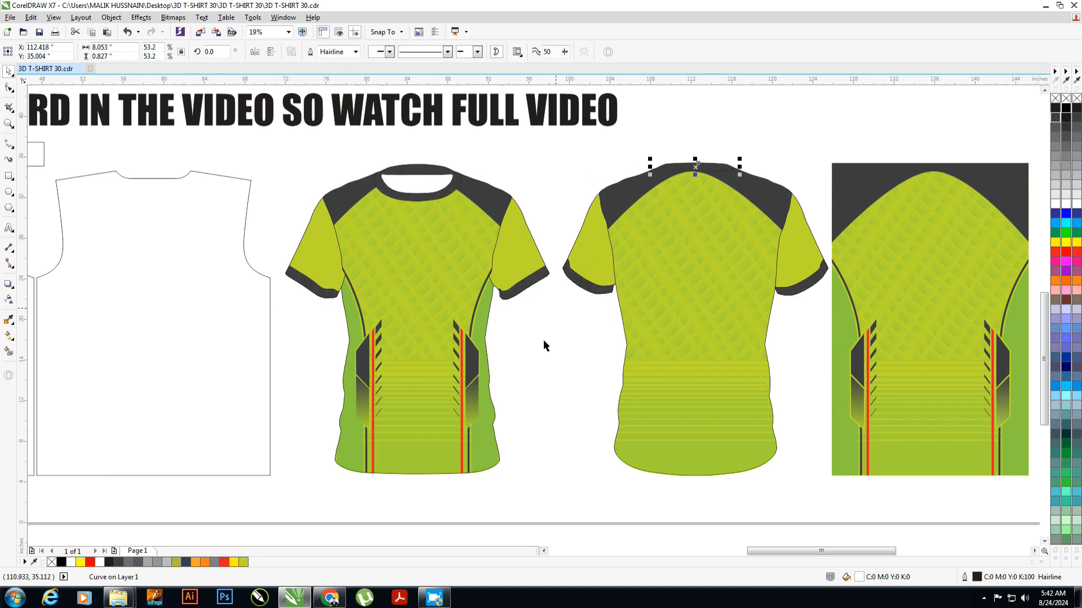
{"action": "left_click", "coordinate": [545, 345]}
Copy the front shirt's chevron side panels onto the back shirt
{"action": "left_click", "coordinate": [485, 332], "text": "ctrl"}
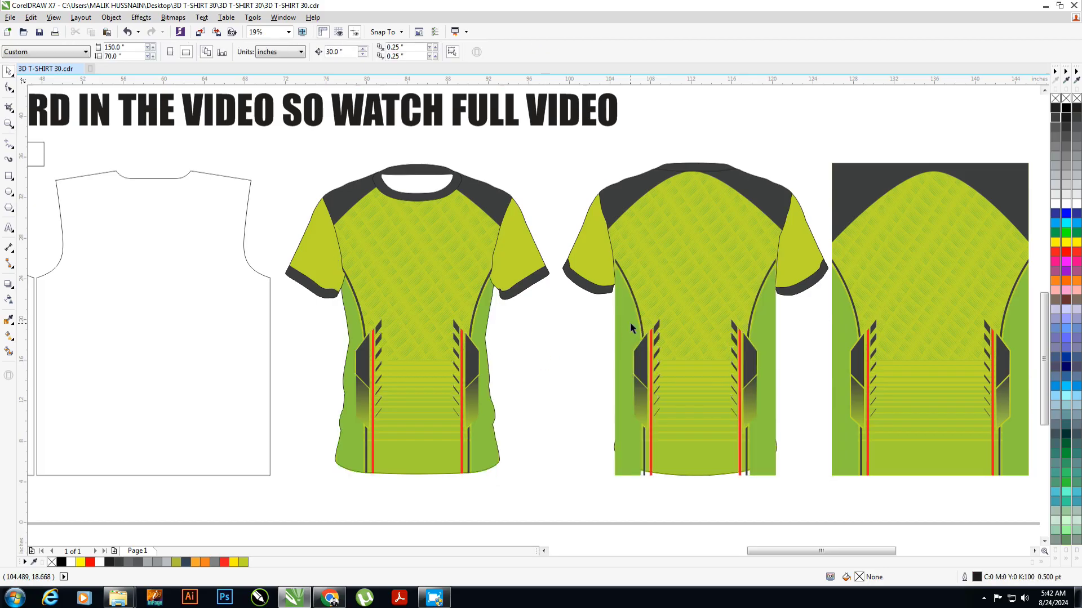
{"action": "left_click", "coordinate": [684, 244]}
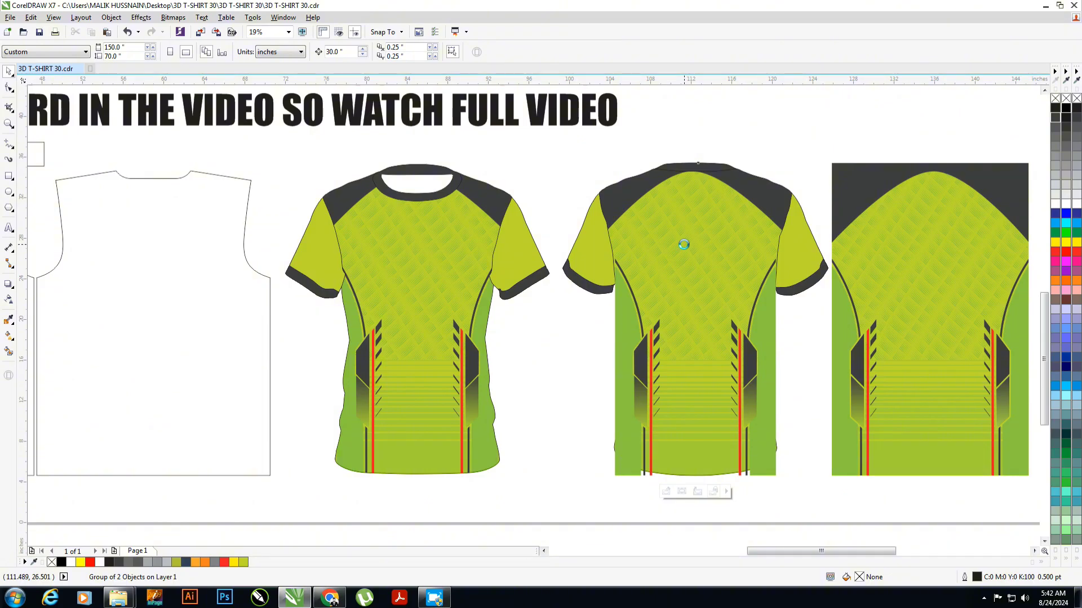
{"action": "left_click", "coordinate": [845, 312]}
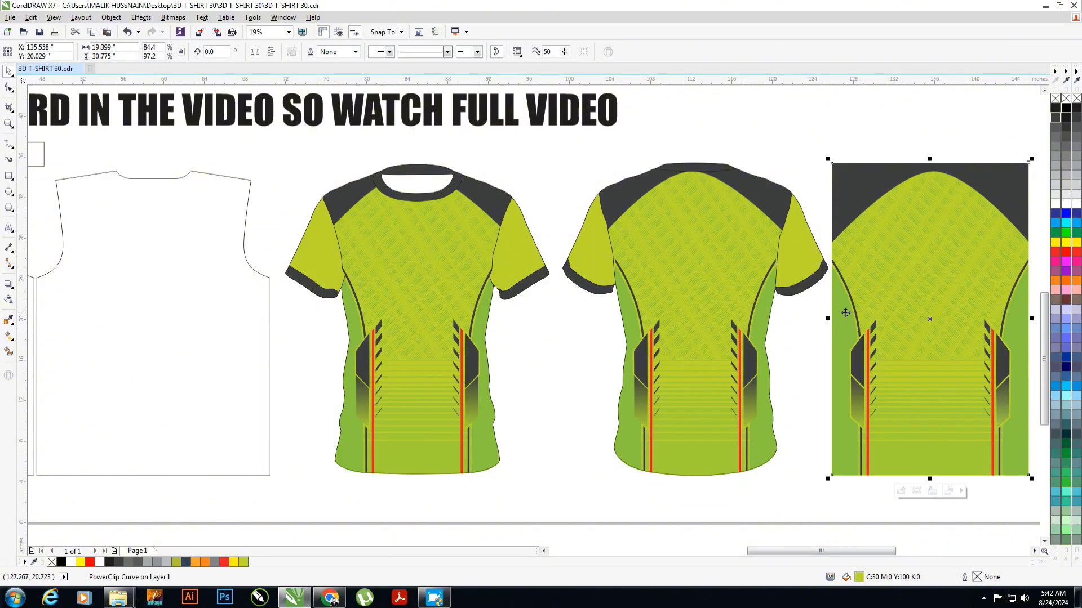
{"action": "left_click", "coordinate": [409, 303]}
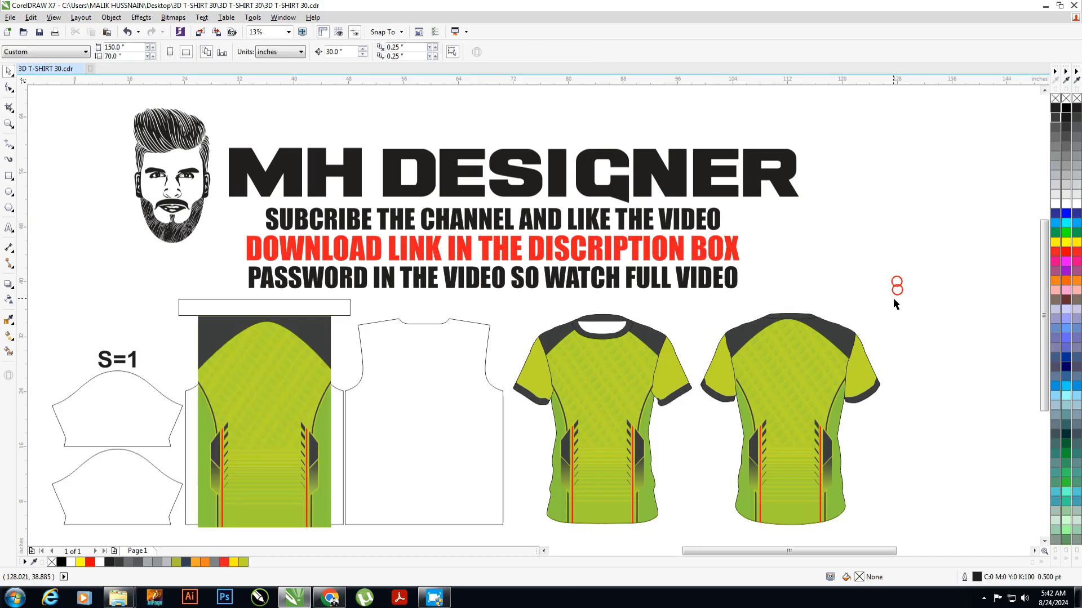
Place the panel artwork on the front pattern piece and zoom to both shirt mockups
{"action": "left_click_drag", "start_coordinate": [894, 299], "coordinate": [529, 514]}
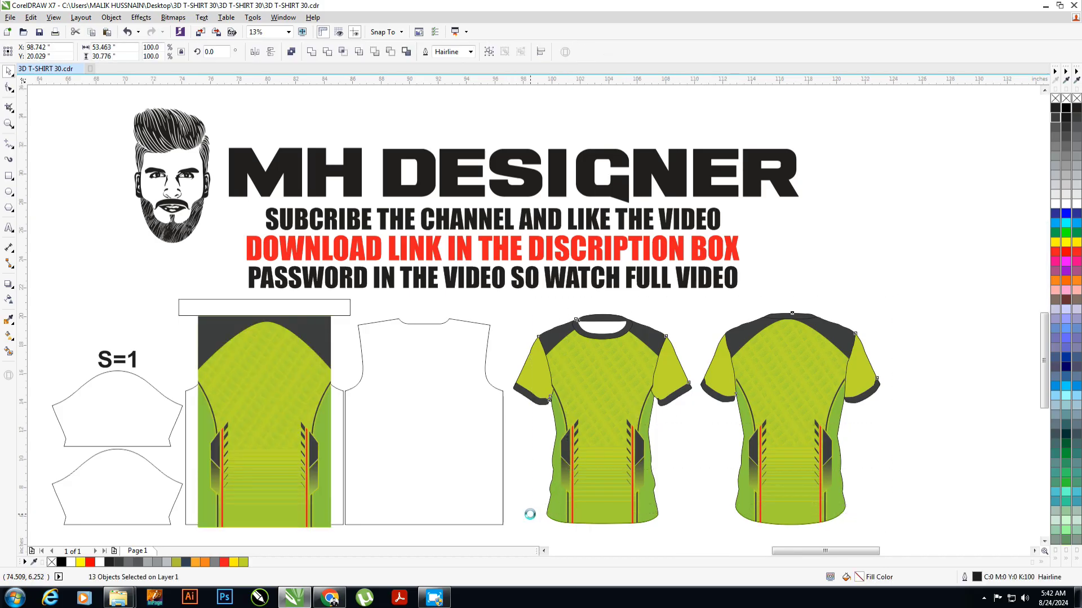
{"action": "key", "text": "shift+F2"}
{"action": "left_click", "coordinate": [547, 368]}
{"action": "scroll", "coordinate": [674, 366], "scroll_direction": "down", "scroll_amount": 1}
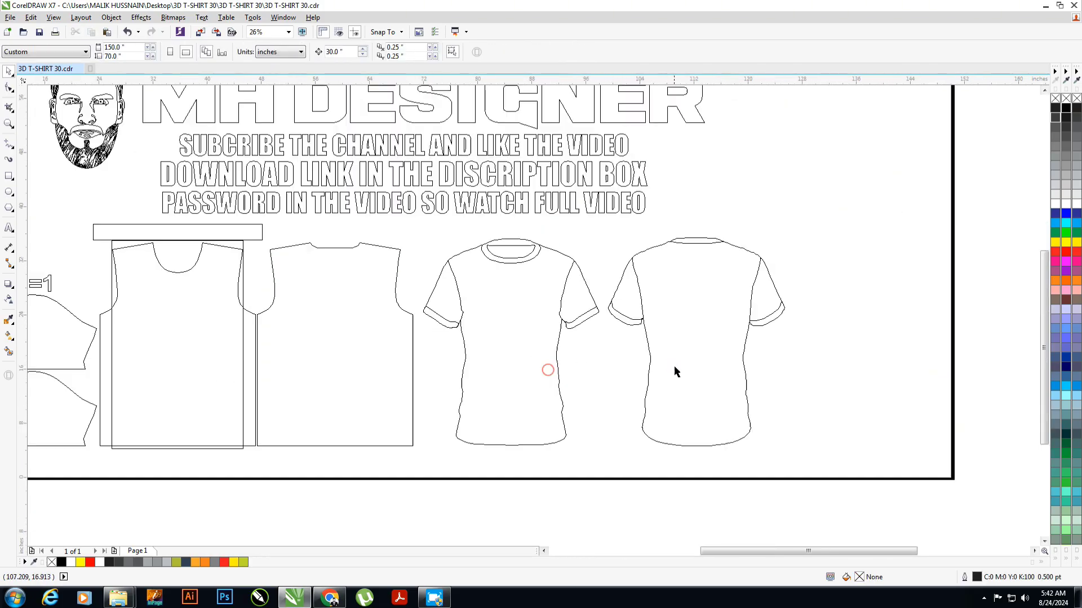
{"action": "scroll", "coordinate": [674, 366], "scroll_direction": "down", "scroll_amount": 3}
{"action": "left_click", "coordinate": [437, 350]}
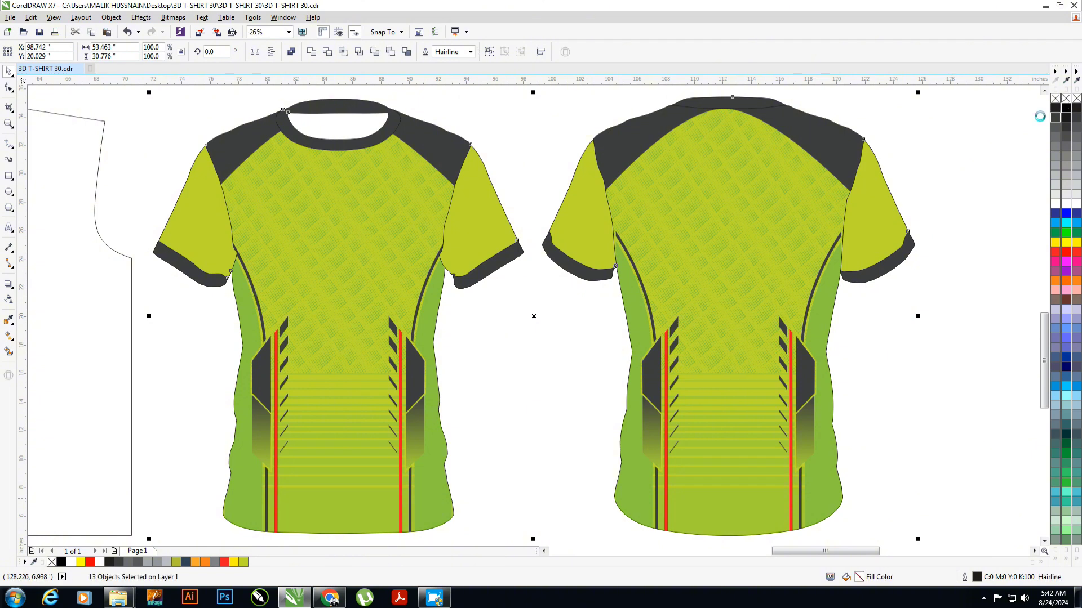
Add TEAM text in Athletic font to the front shirt, enlarged across the chest
{"action": "left_click", "coordinate": [159, 210]}
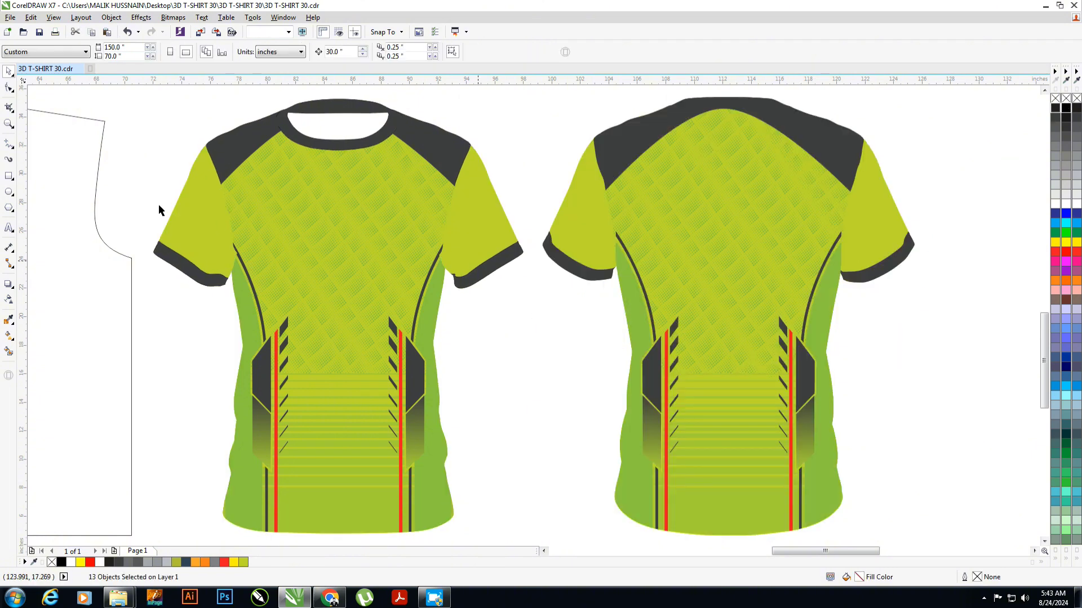
{"action": "key", "text": "F8"}
{"action": "left_click", "coordinate": [290, 234]}
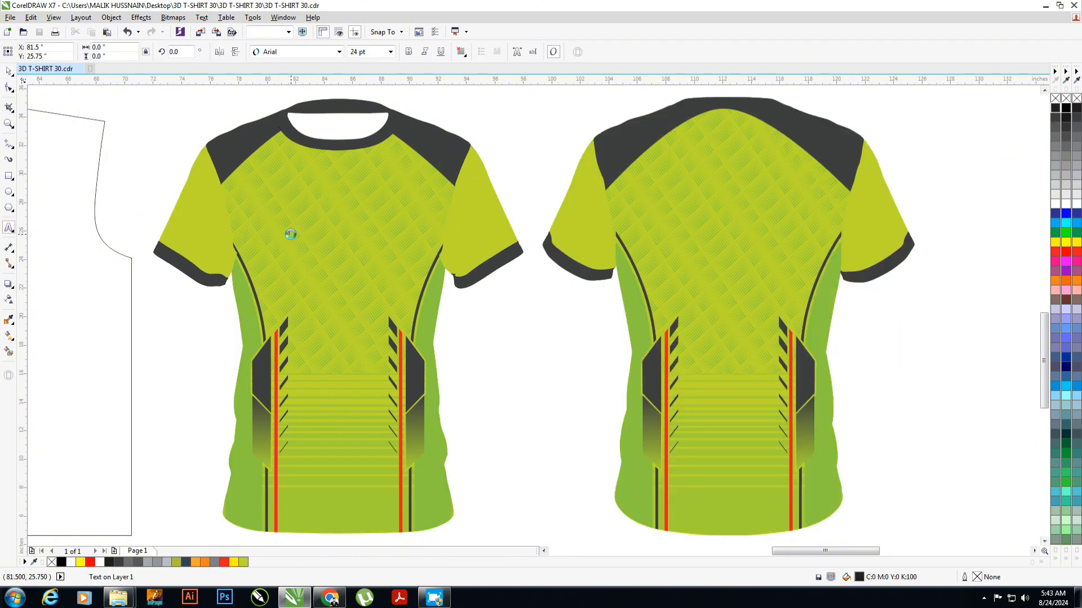
{"action": "left_click", "coordinate": [8, 72]}
{"action": "key", "text": "ctrl+shift+f"}
{"action": "left_click", "coordinate": [278, 82]}
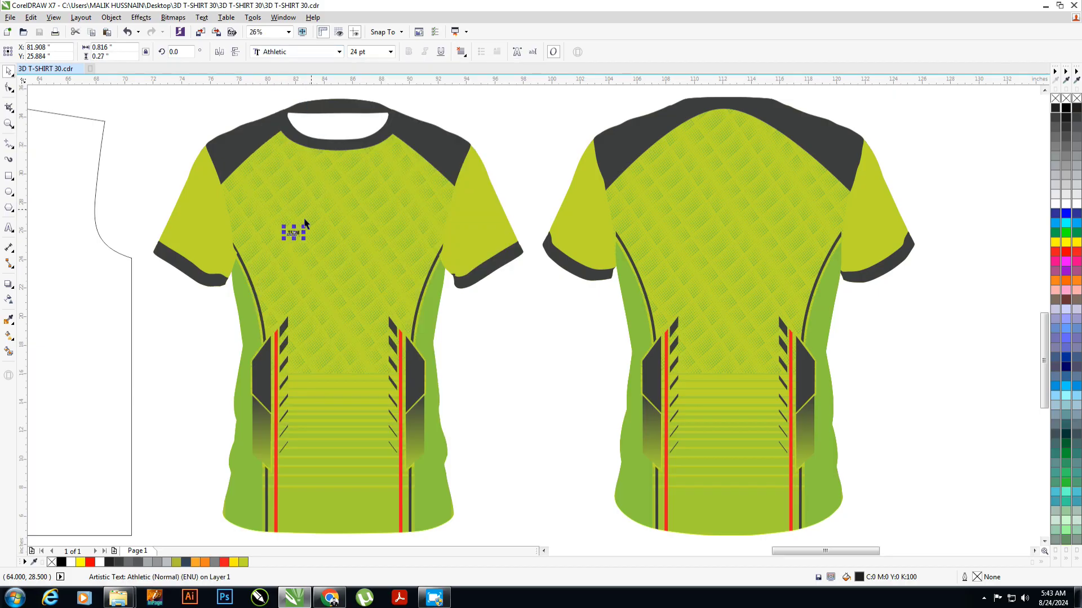
{"action": "left_click_drag", "start_coordinate": [306, 226], "coordinate": [377, 189]}
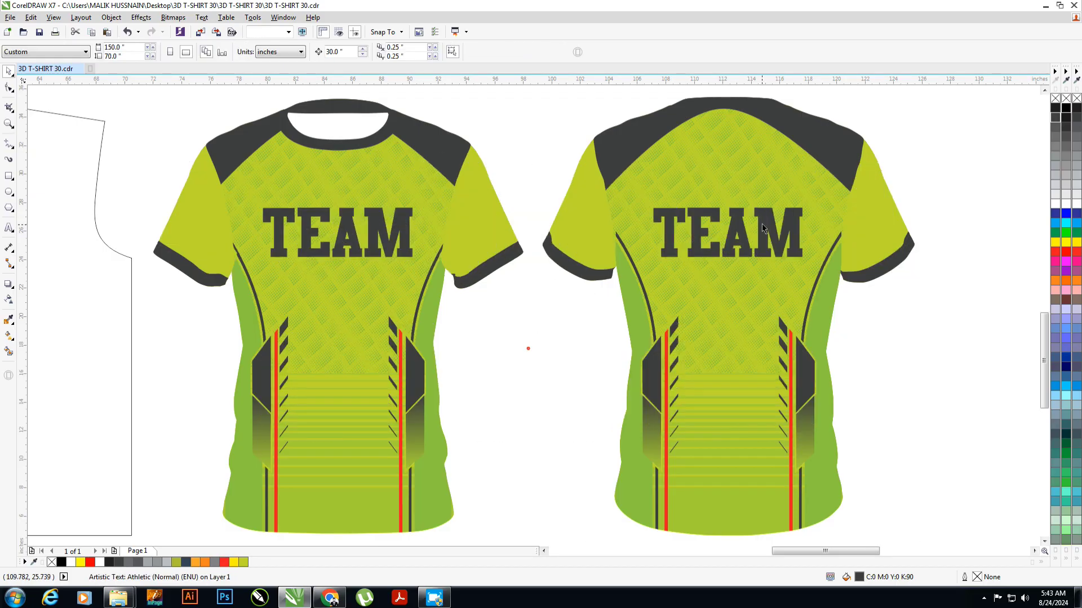
Change the back copy to PLAYER at 2.5" height, move it up, and duplicate it below
{"action": "double_click", "coordinate": [791, 211]}
{"action": "key", "text": "ctrl+a"}
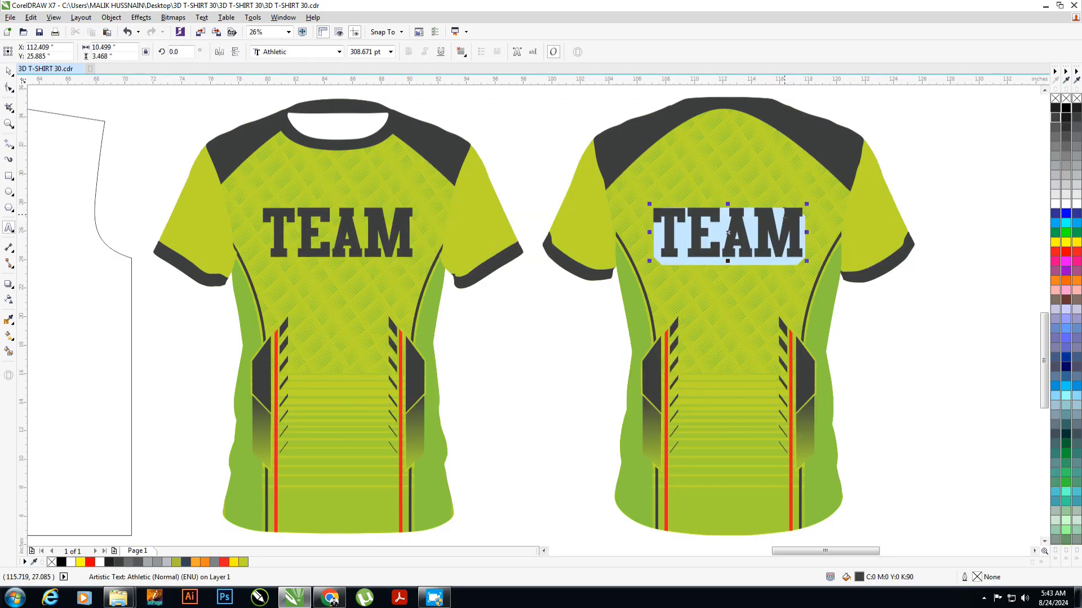
{"action": "type", "text": "PLAYER"}
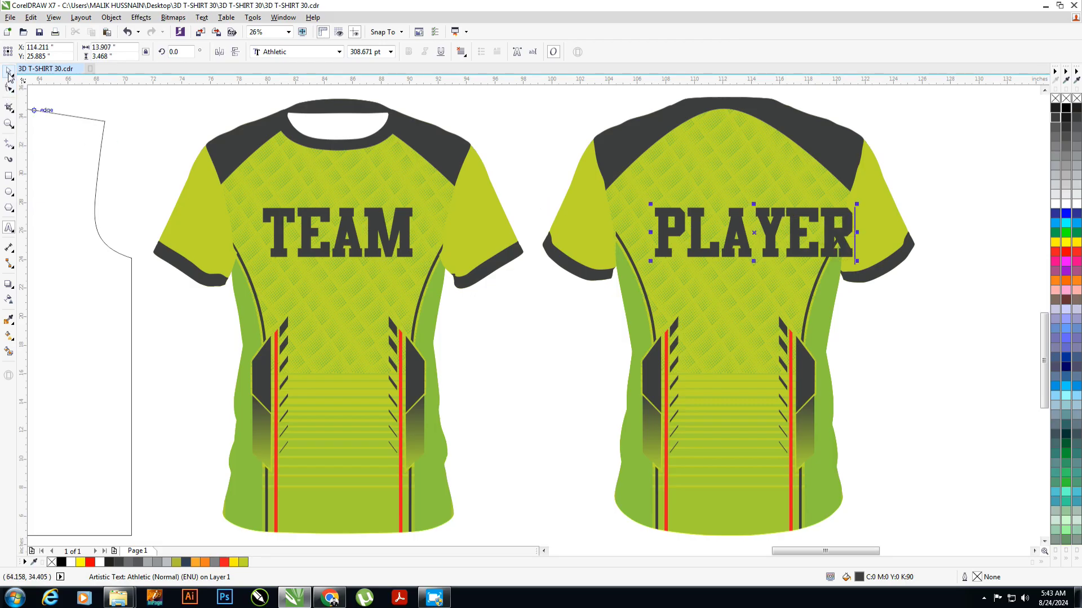
{"action": "left_click", "coordinate": [9, 73]}
{"action": "type", "text": "2.5"}
{"action": "key", "text": "Return"}
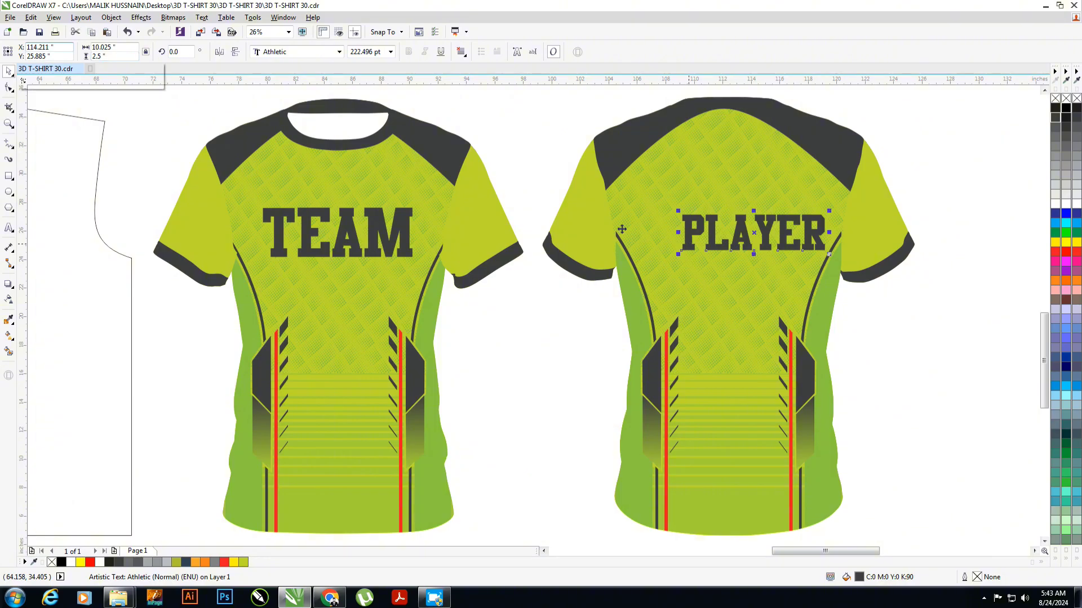
{"action": "type", "text": "5"}
{"action": "key", "text": "Return"}
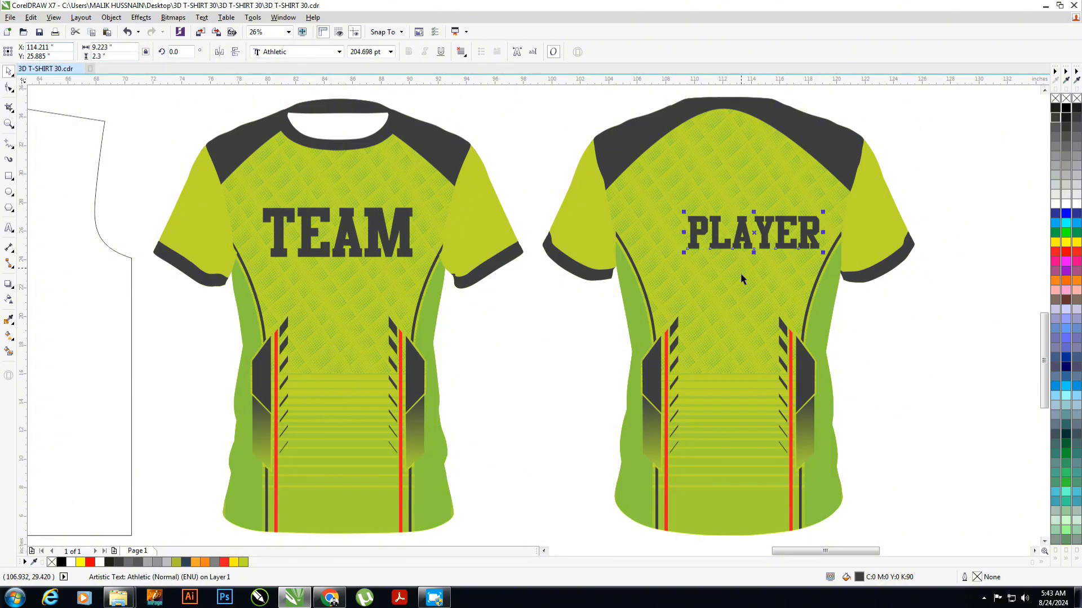
{"action": "left_click_drag", "start_coordinate": [794, 236], "coordinate": [789, 185]}
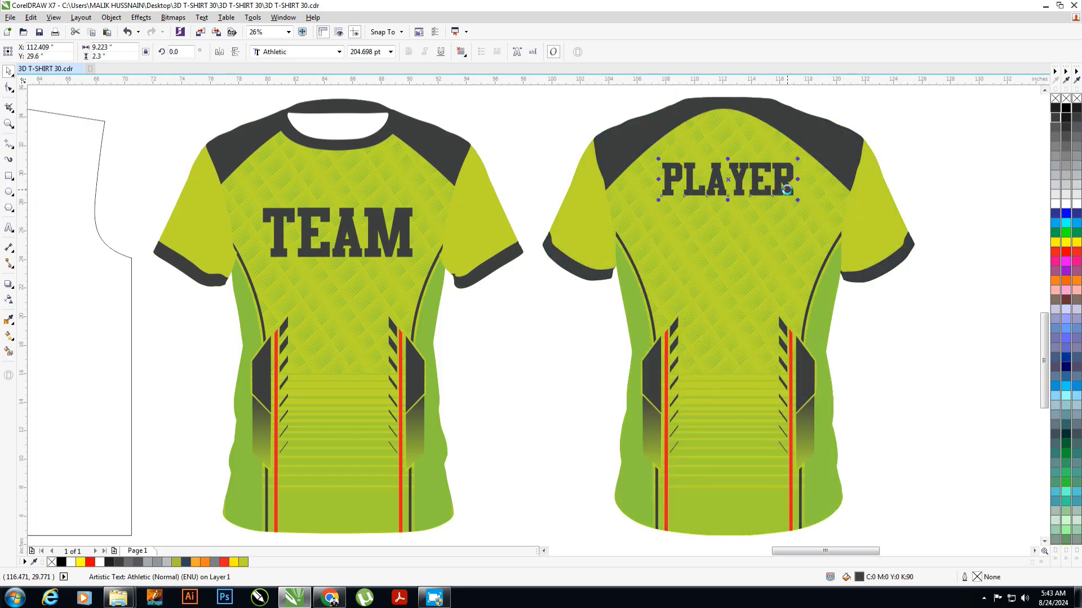
{"action": "left_click_drag", "start_coordinate": [786, 190], "coordinate": [786, 248]}
Change the PLAYER duplicate to 99 at 7.3" height, centred just below PLAYER
{"action": "double_click", "coordinate": [786, 242]}
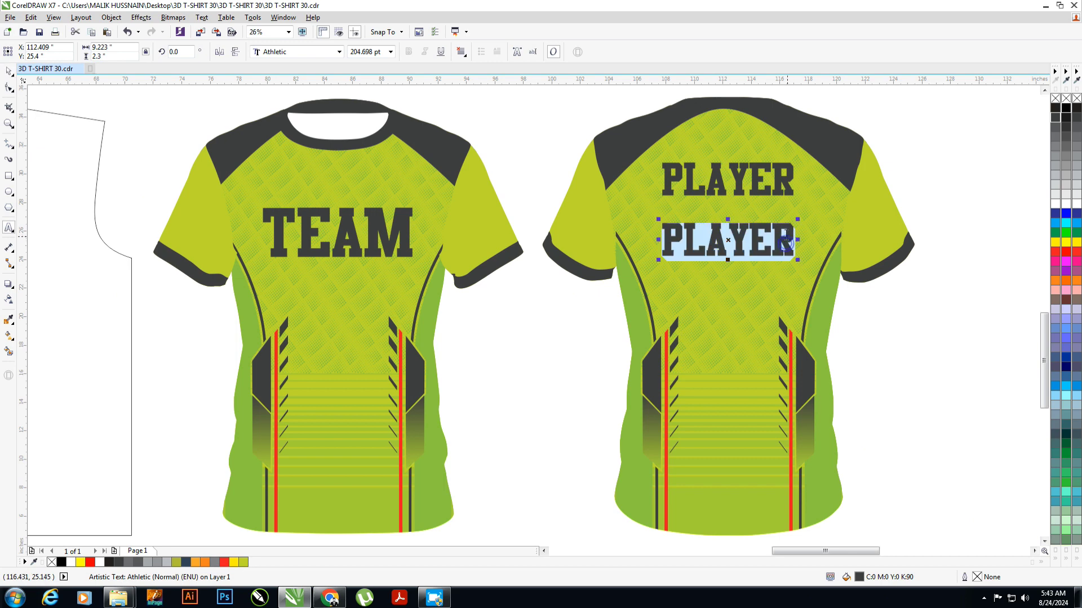
{"action": "type", "text": "99"}
{"action": "left_click", "coordinate": [8, 71]}
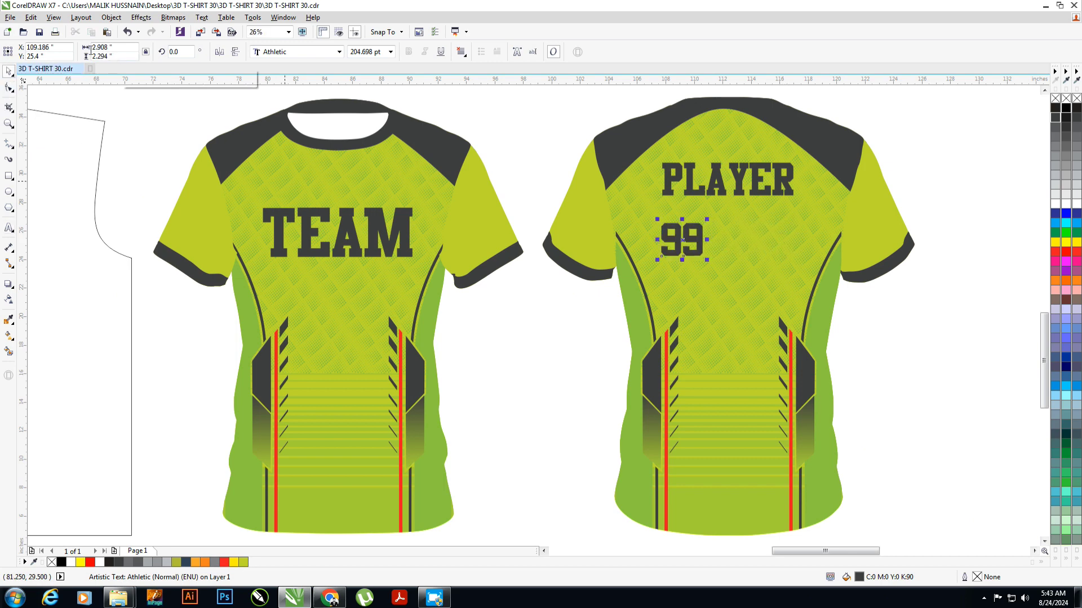
{"action": "left_click", "coordinate": [91, 55]}
{"action": "key", "text": "Return"}
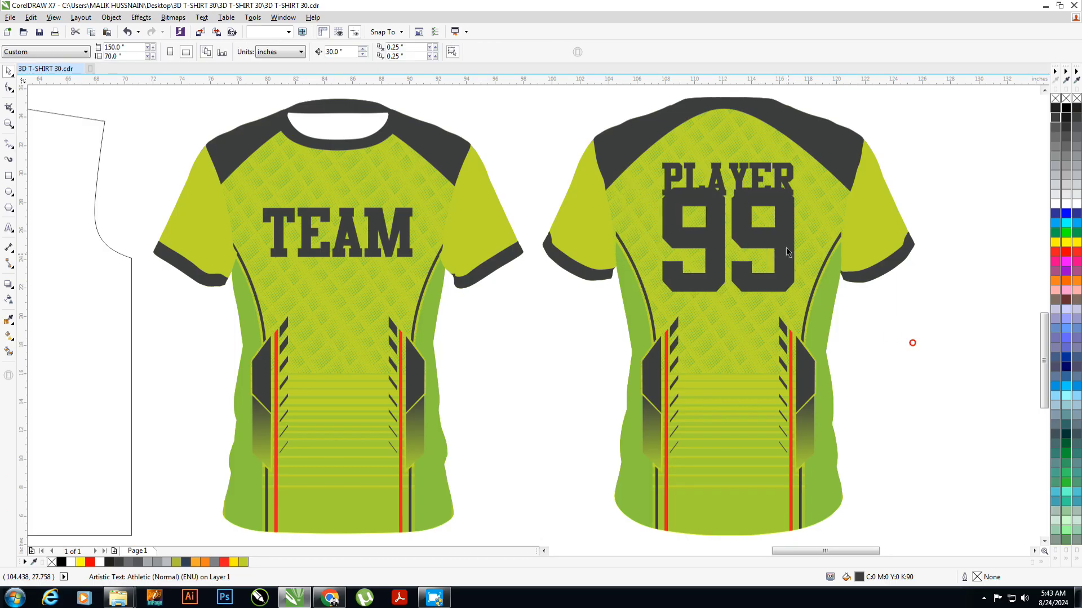
{"action": "left_click_drag", "start_coordinate": [744, 240], "coordinate": [790, 247]}
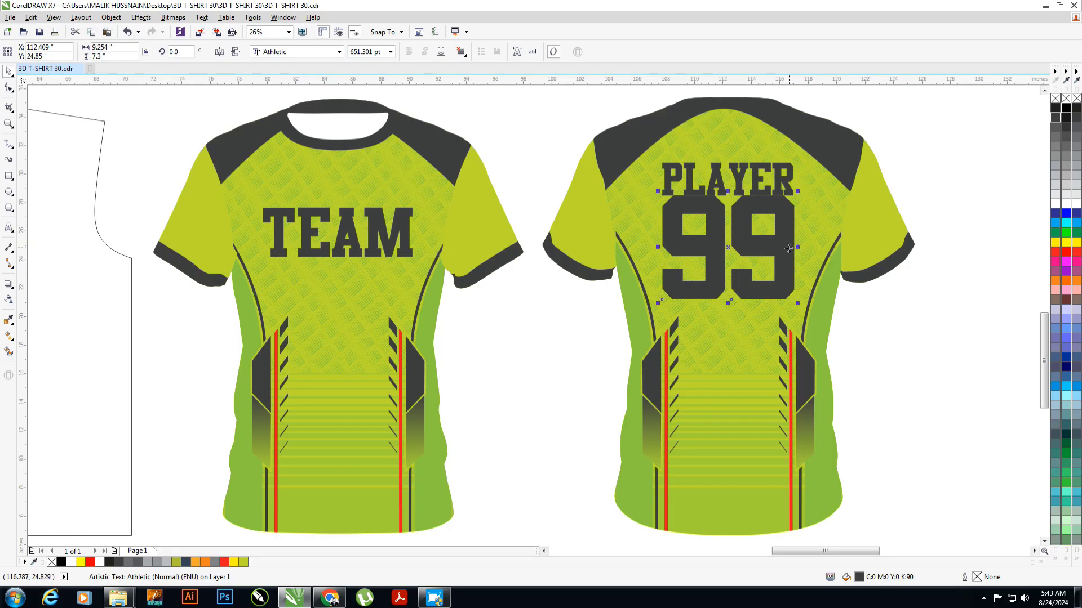
{"action": "left_click", "coordinate": [891, 341]}
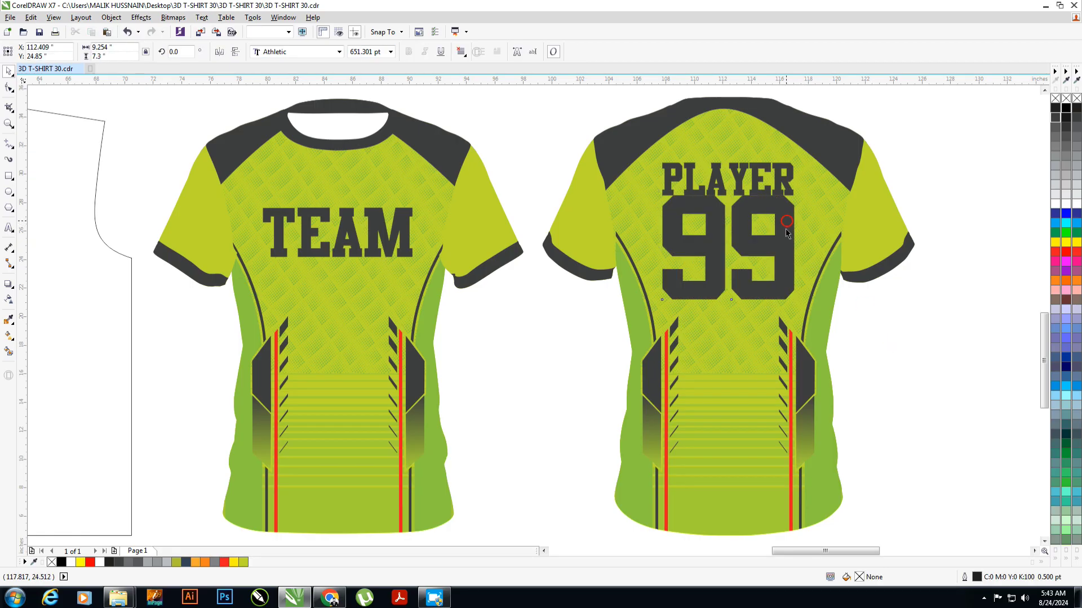
{"action": "left_click_drag", "start_coordinate": [786, 231], "coordinate": [787, 242]}
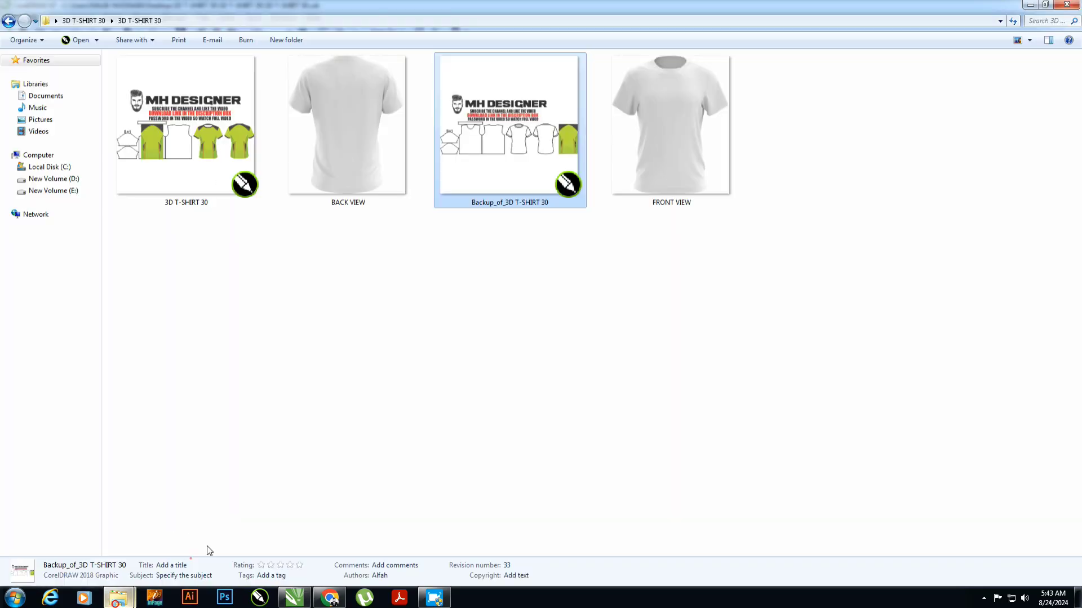
Drag the FRONT VIEW and BACK VIEW images from Explorer into the CorelDRAW jersey document
{"action": "left_click", "coordinate": [654, 162]}
{"action": "left_click", "coordinate": [396, 172], "text": "ctrl"}
{"action": "mouse_move", "coordinate": [633, 146]}
{"action": "left_mouse_down"}
{"action": "mouse_move", "coordinate": [307, 601]}
{"action": "mouse_move", "coordinate": [448, 430]}
{"action": "left_mouse_up"}
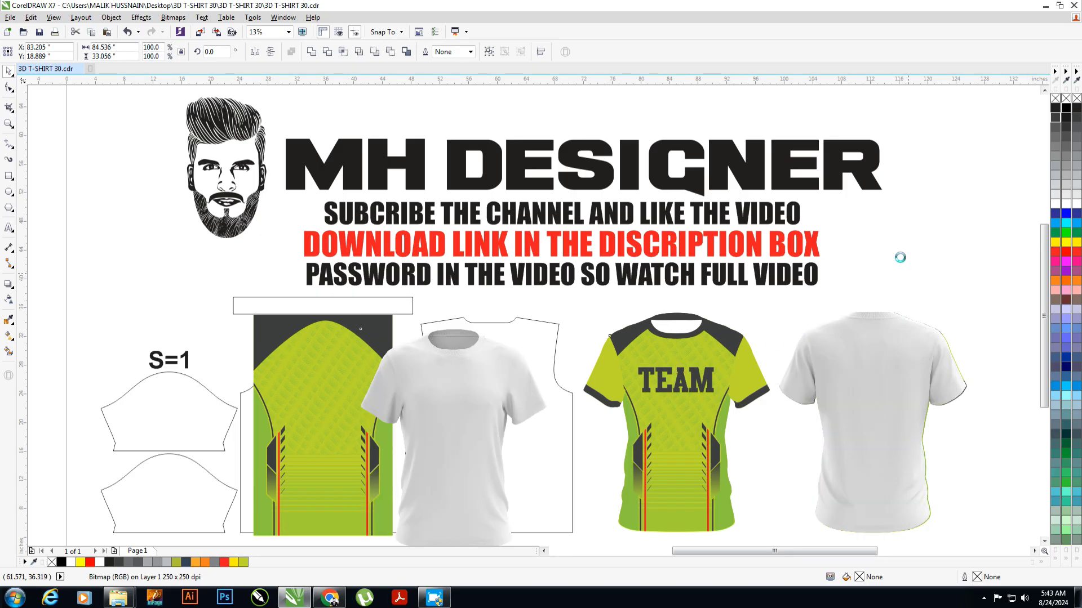
Blend the white mockup images over the jersey designs and group everything together
{"action": "left_click", "coordinate": [698, 364], "text": "shift"}
{"action": "left_click", "coordinate": [7, 298]}
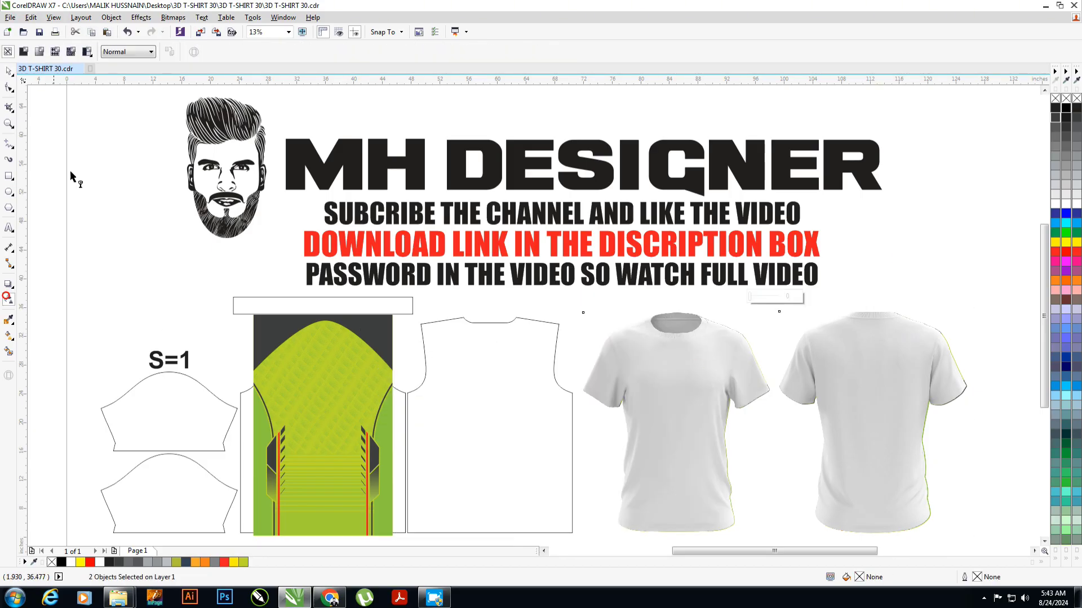
{"action": "left_click", "coordinate": [151, 51]}
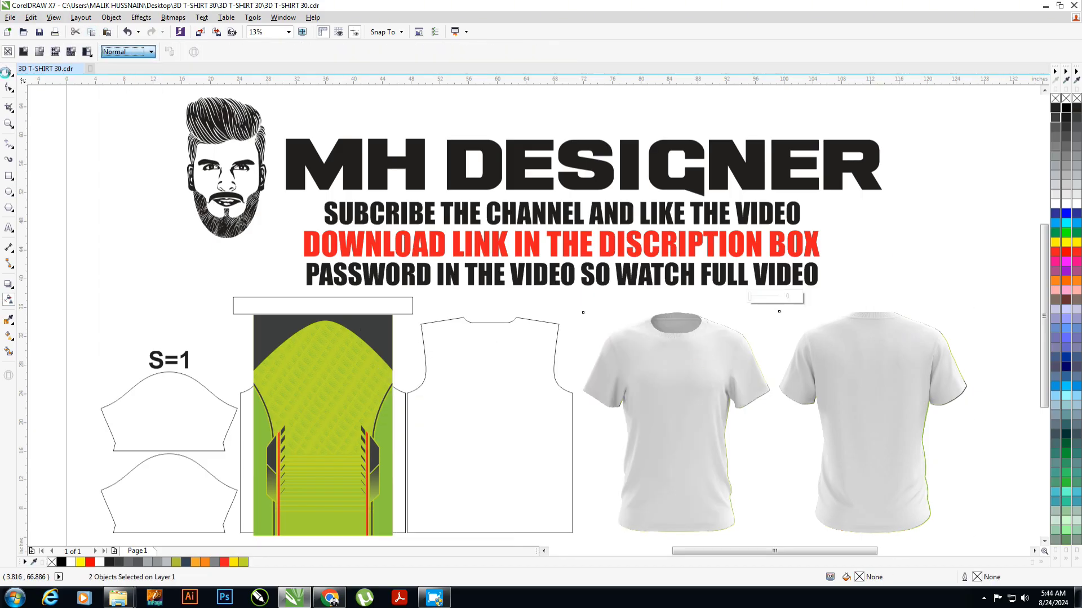
{"action": "key", "text": "space"}
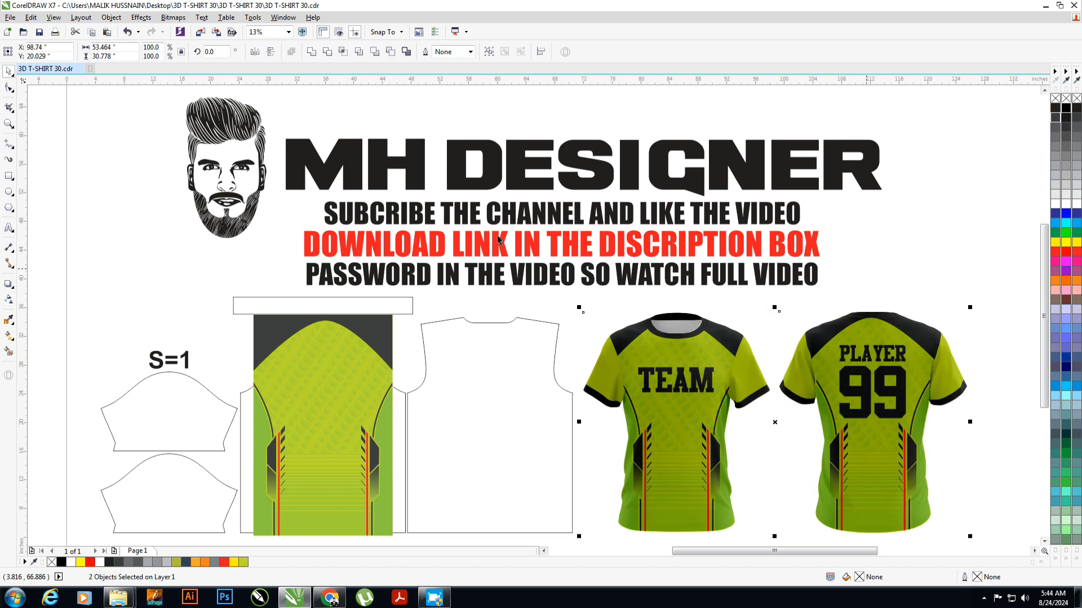
{"action": "key", "text": "ctrl+a"}
{"action": "key", "text": "ctrl+g"}
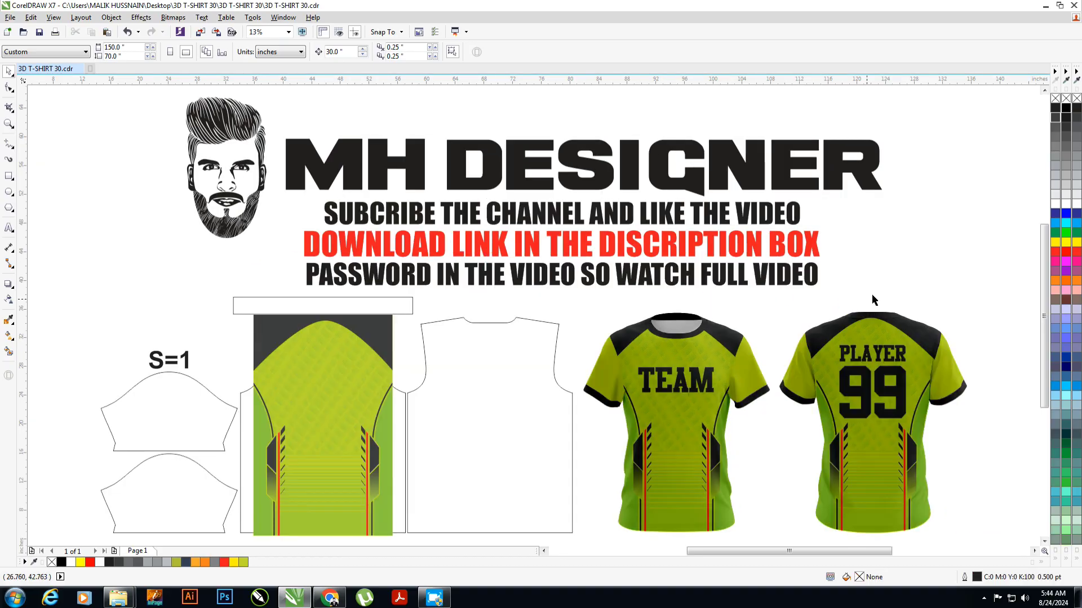
{"action": "left_click", "coordinate": [883, 267]}
Recolour the front panel artwork's dark grey shoulders black and set its width to 23"
{"action": "left_click", "coordinate": [331, 344]}
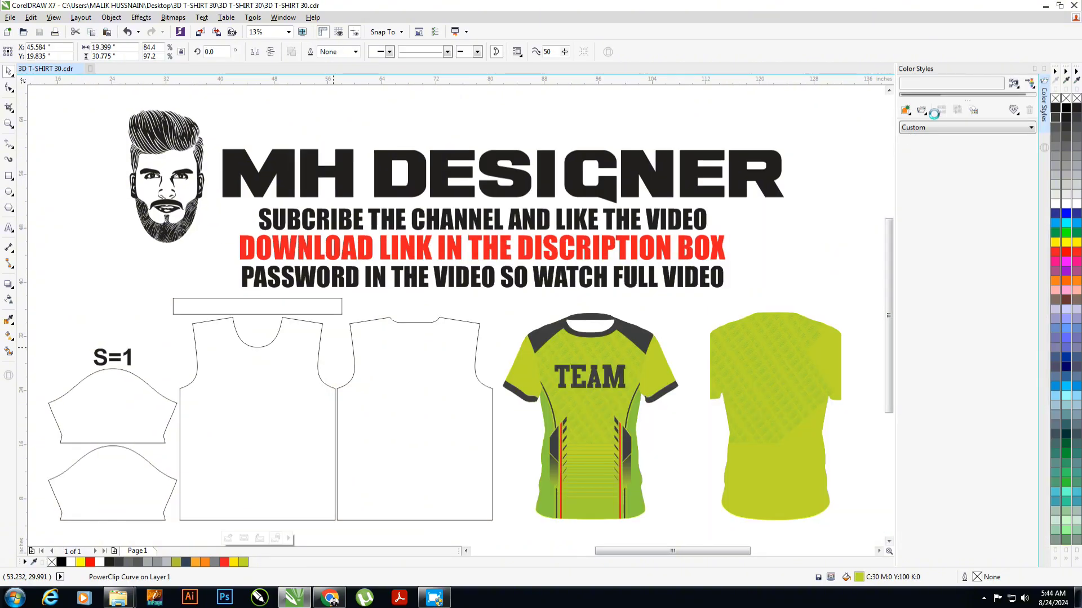
{"action": "left_click", "coordinate": [906, 102]}
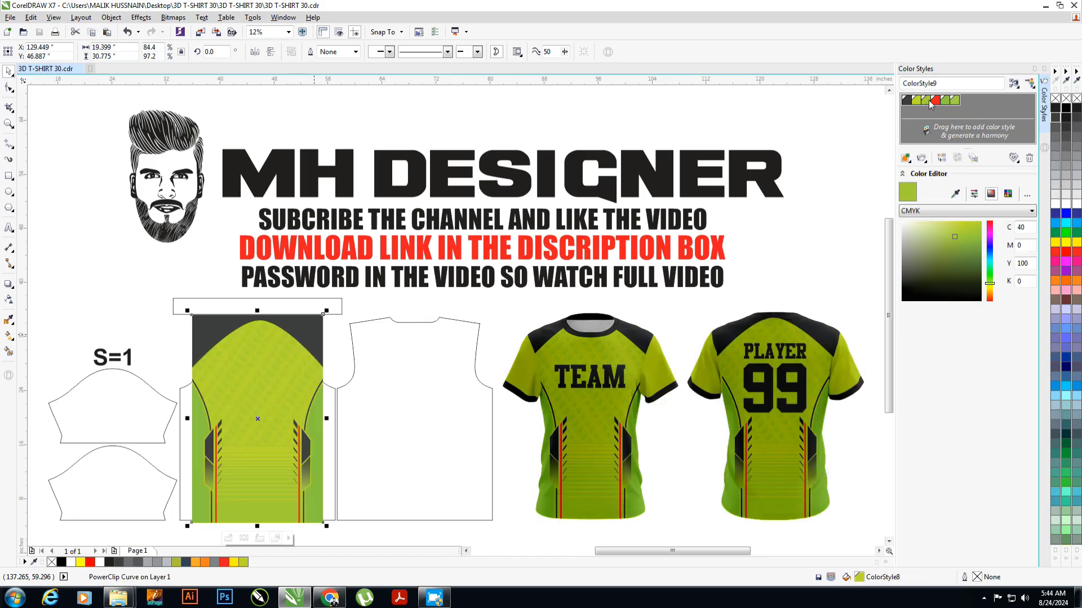
{"action": "left_click", "coordinate": [956, 195]}
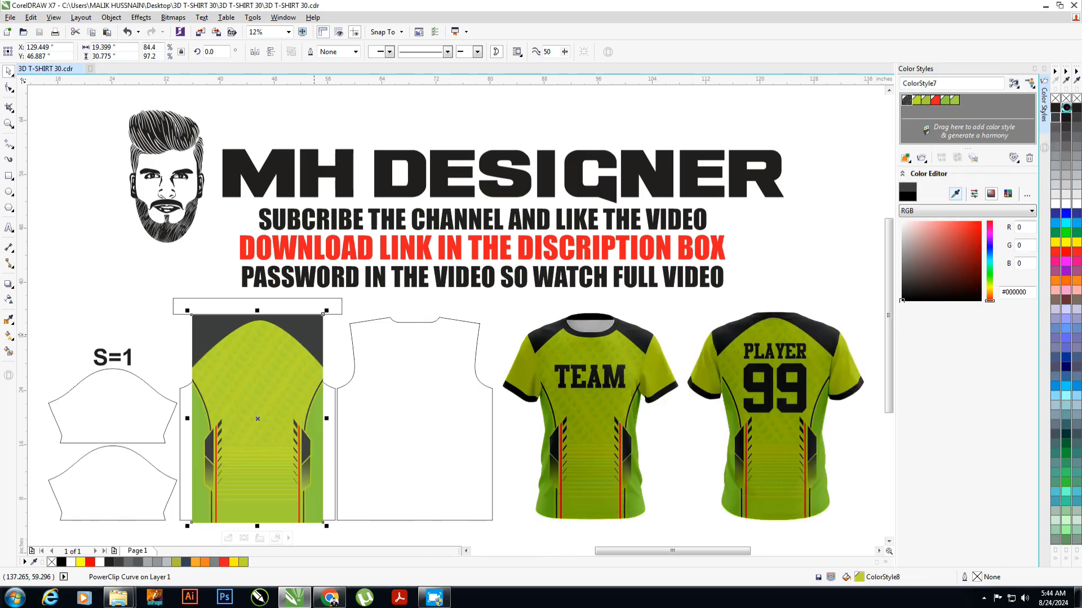
{"action": "left_click", "coordinate": [248, 349]}
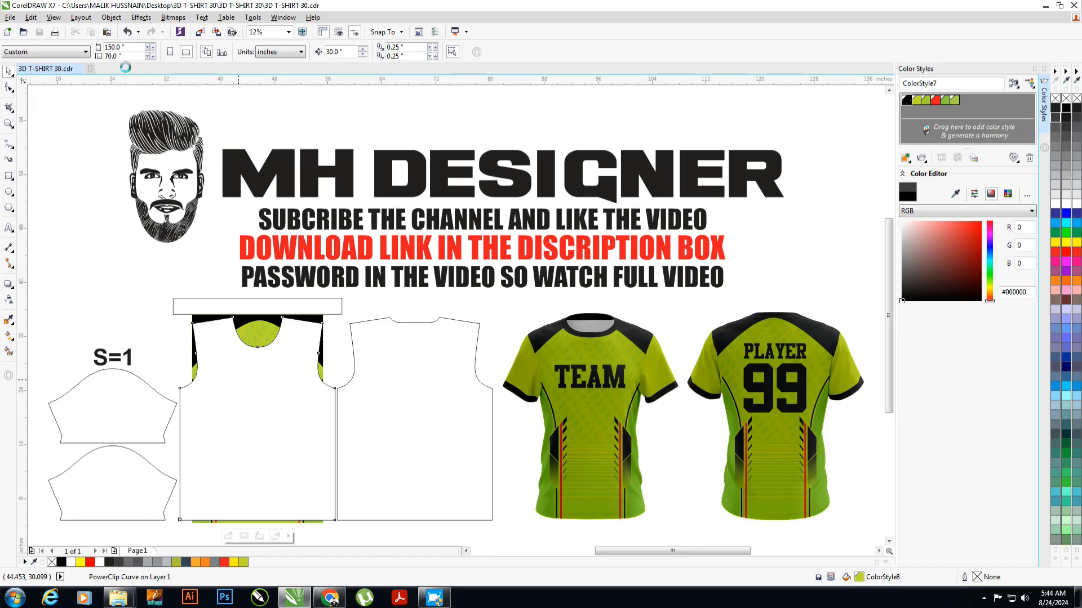
{"action": "left_click", "coordinate": [121, 47]}
{"action": "type", "text": "23"}
{"action": "key", "text": "Return"}
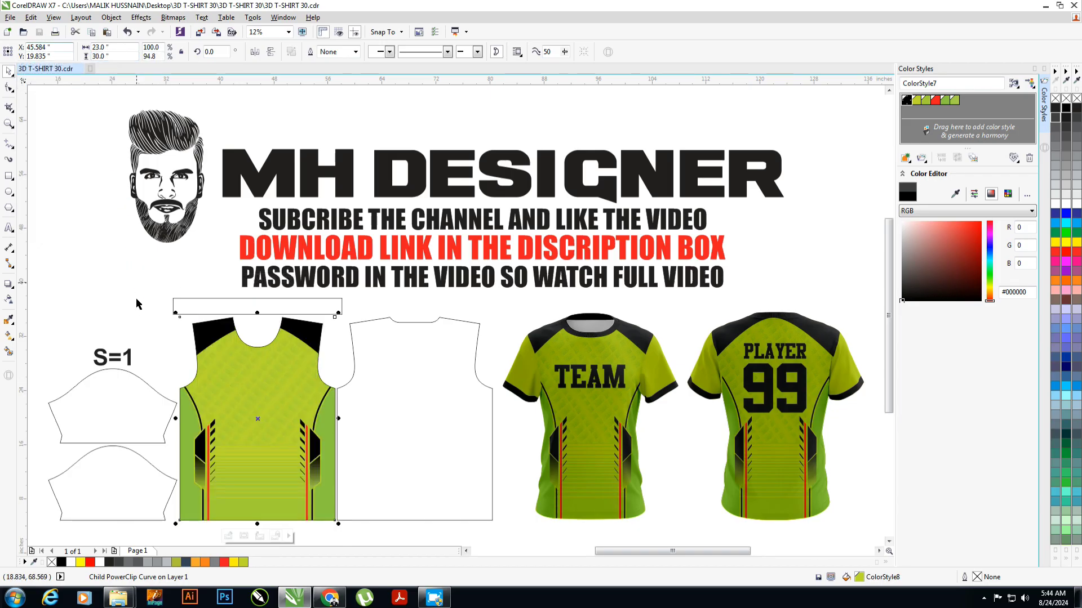
Place the jersey artwork in the back pattern panel and close the colour styles panel
{"action": "left_click", "coordinate": [402, 447]}
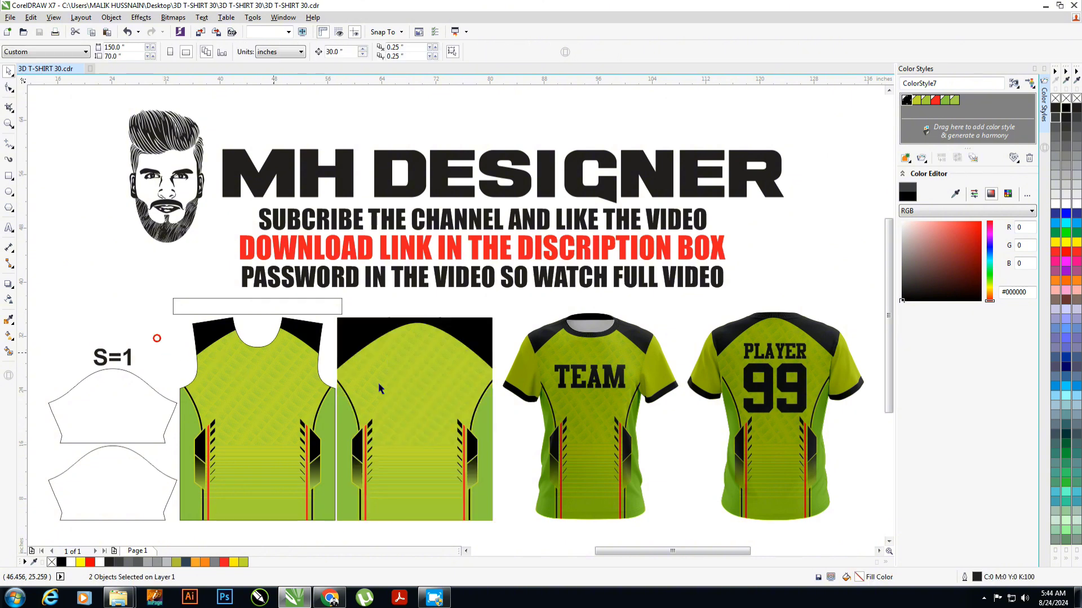
{"action": "left_click", "coordinate": [387, 380]}
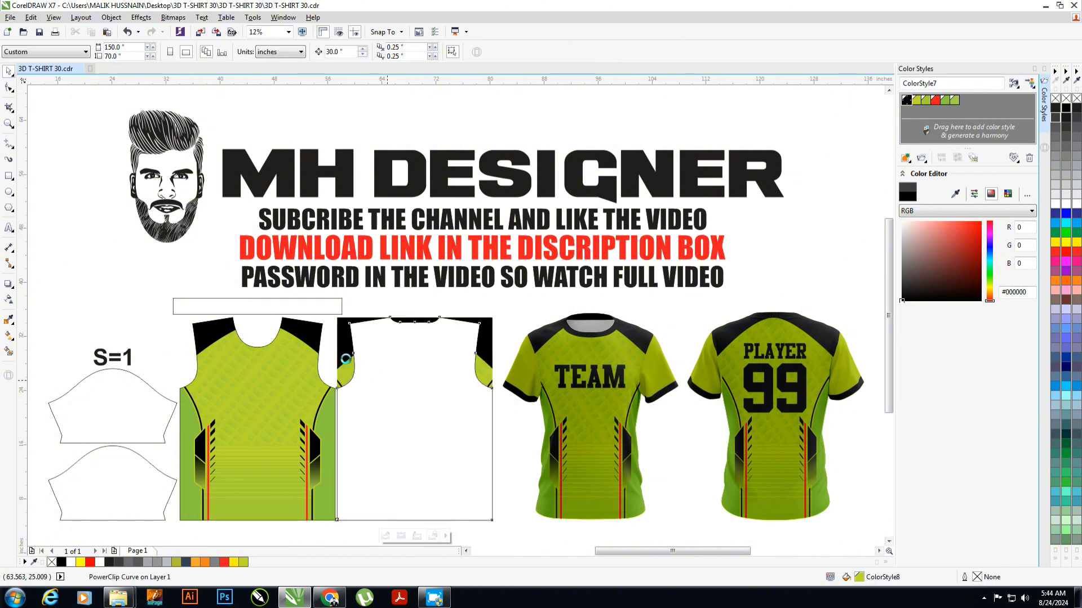
{"action": "key", "text": "Escape"}
{"action": "left_click", "coordinate": [1046, 69]}
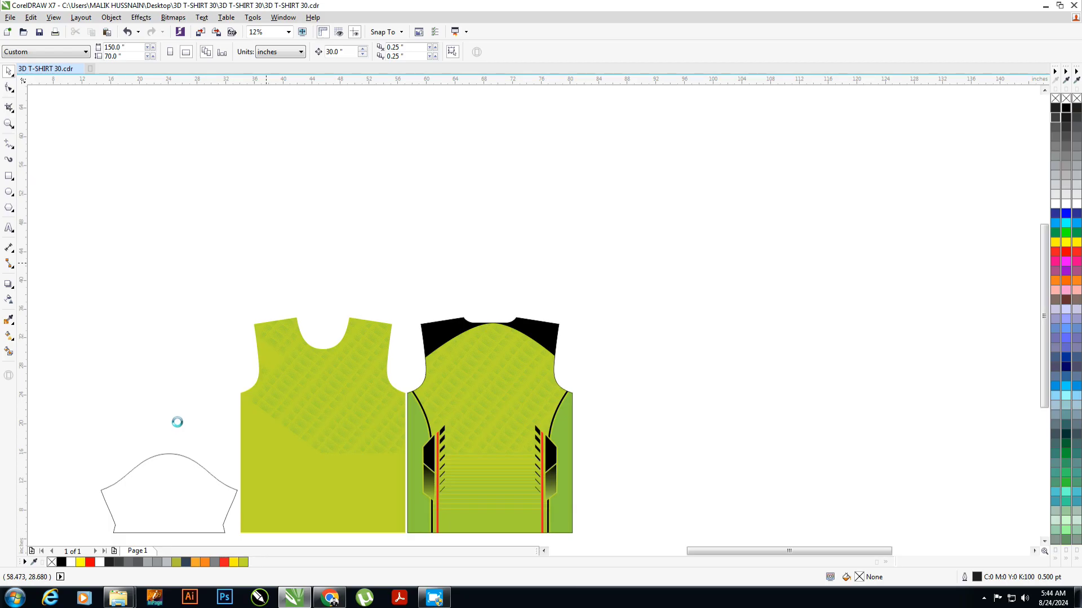
Fill both sleeve pieces yellow-green and the strip above the front panel black
{"action": "left_click_drag", "start_coordinate": [178, 421], "coordinate": [93, 548]}
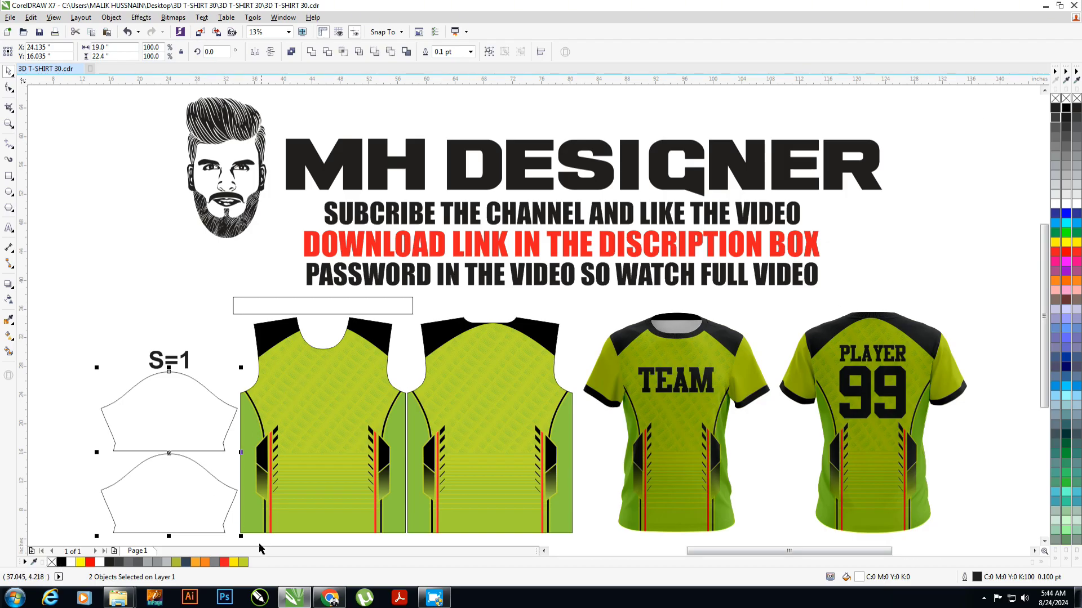
{"action": "left_click", "coordinate": [244, 562]}
{"action": "left_click", "coordinate": [291, 298]}
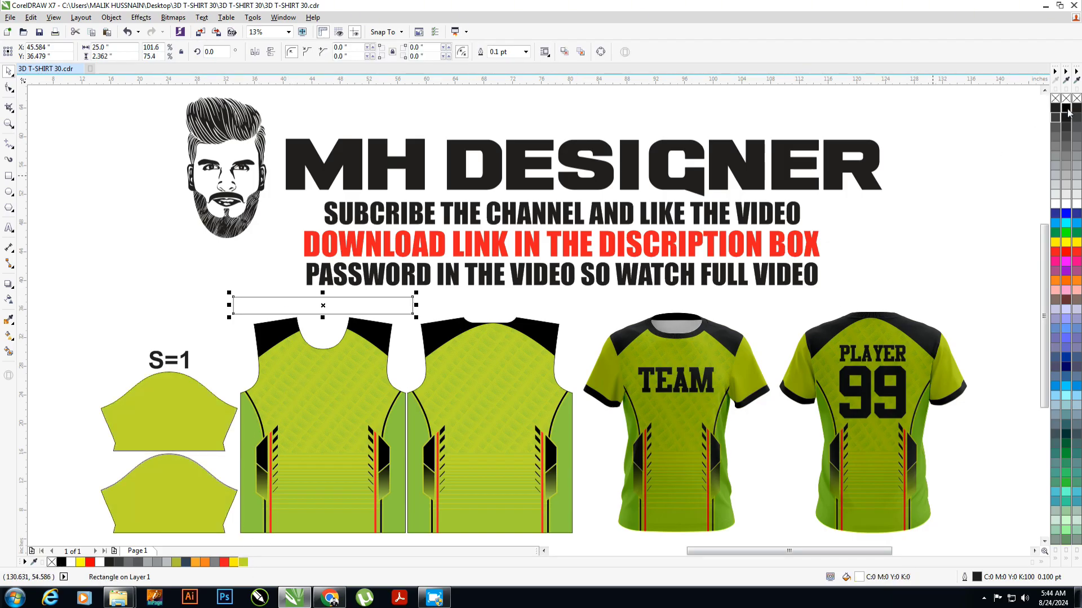
{"action": "left_click", "coordinate": [1066, 108]}
Add a 2" black cuff band inside each sleeve from a copy of the strip
{"action": "left_click_drag", "start_coordinate": [322, 305], "coordinate": [296, 338]}
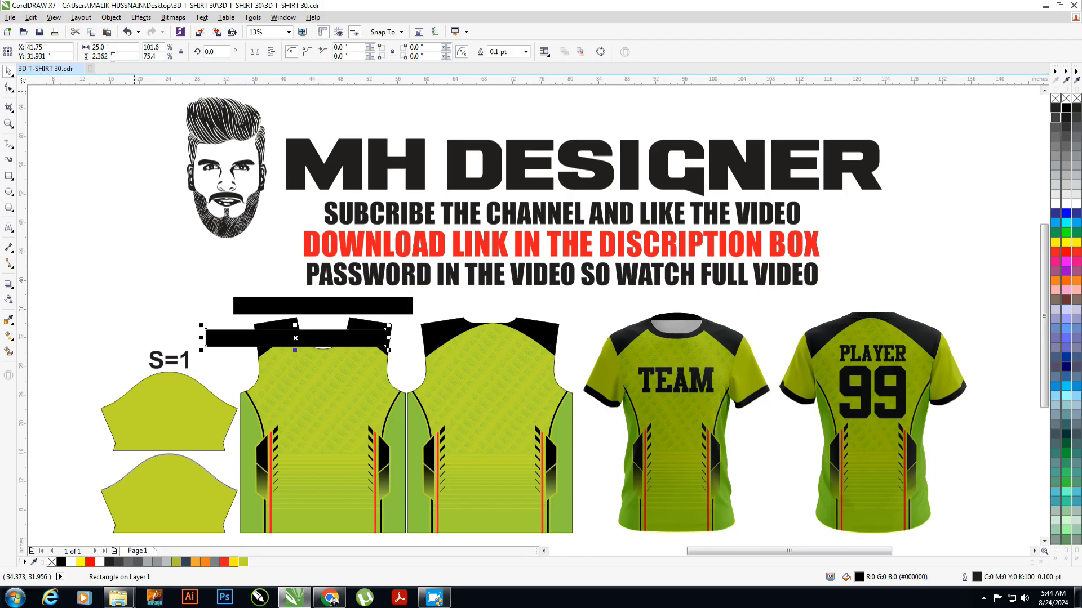
{"action": "type", "text": "0"}
{"action": "key", "text": "Return"}
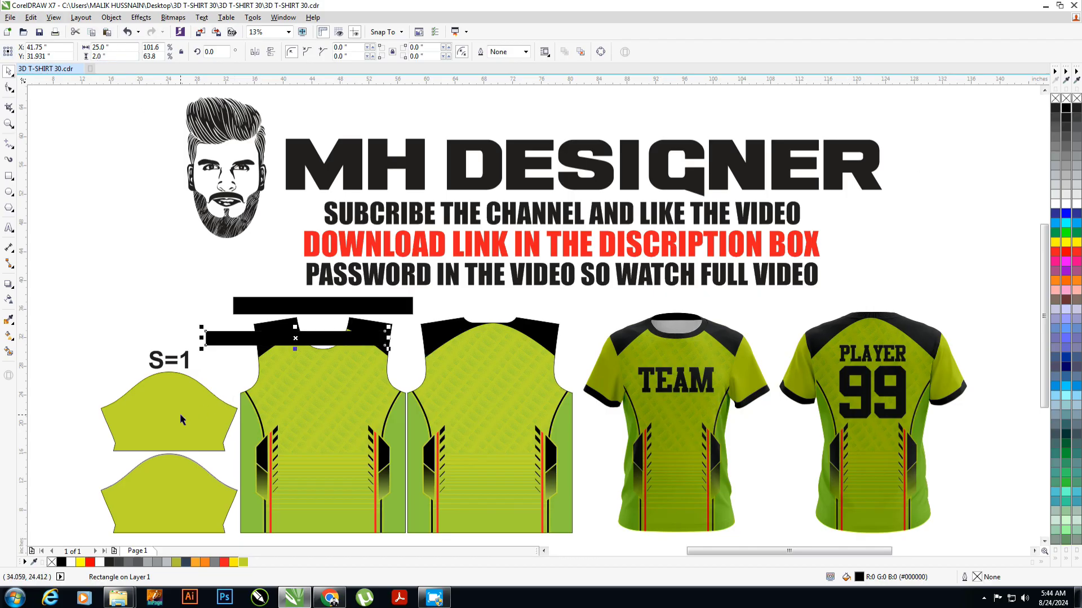
{"action": "left_click_drag", "start_coordinate": [214, 338], "coordinate": [86, 444]}
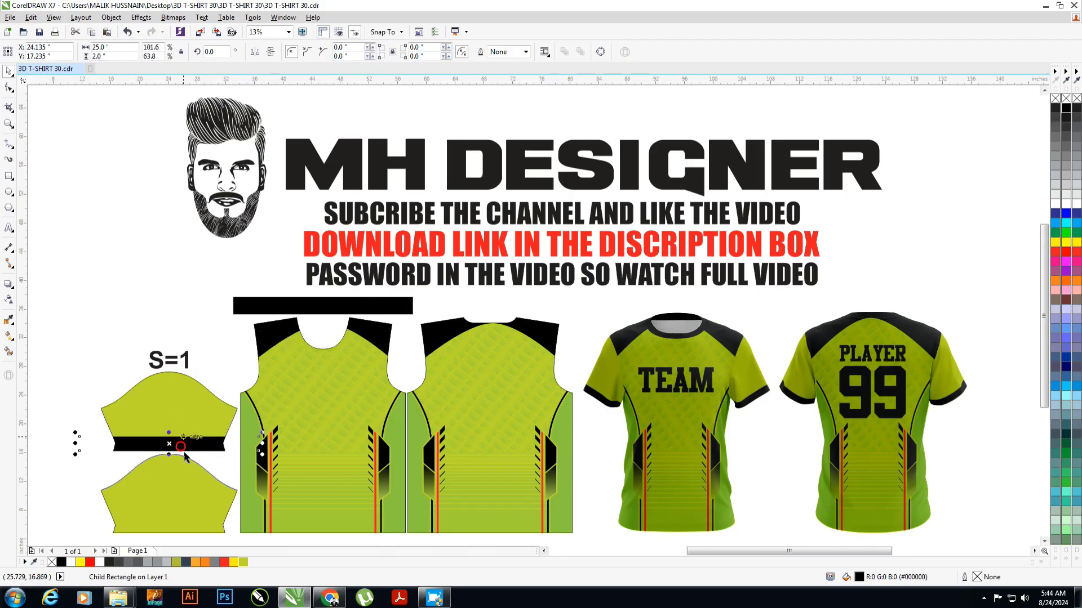
{"action": "left_click", "coordinate": [187, 505]}
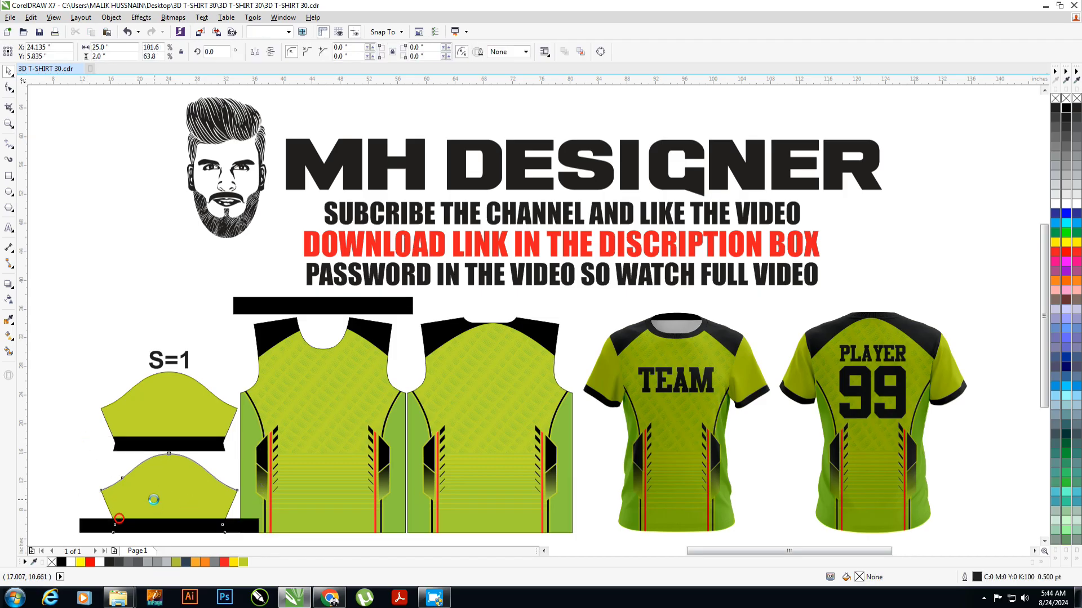
{"action": "left_click", "coordinate": [103, 462]}
{"action": "key", "text": "Escape"}
Place a copy of TEAM on the front panel, 12" wide, just below the neckline
{"action": "left_click", "coordinate": [646, 372], "text": "ctrl"}
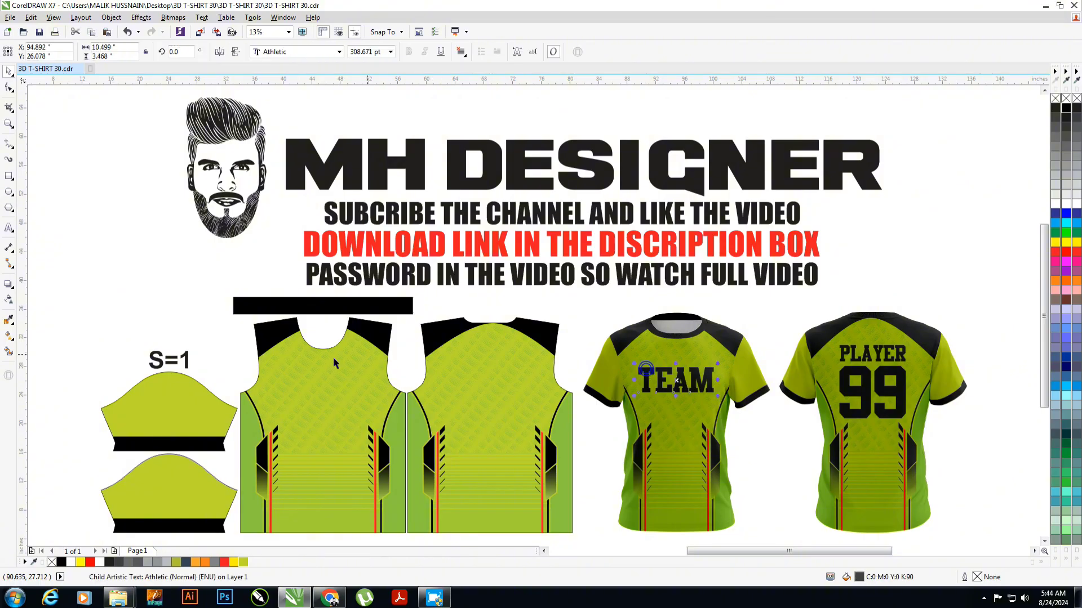
{"action": "left_click", "coordinate": [314, 383]}
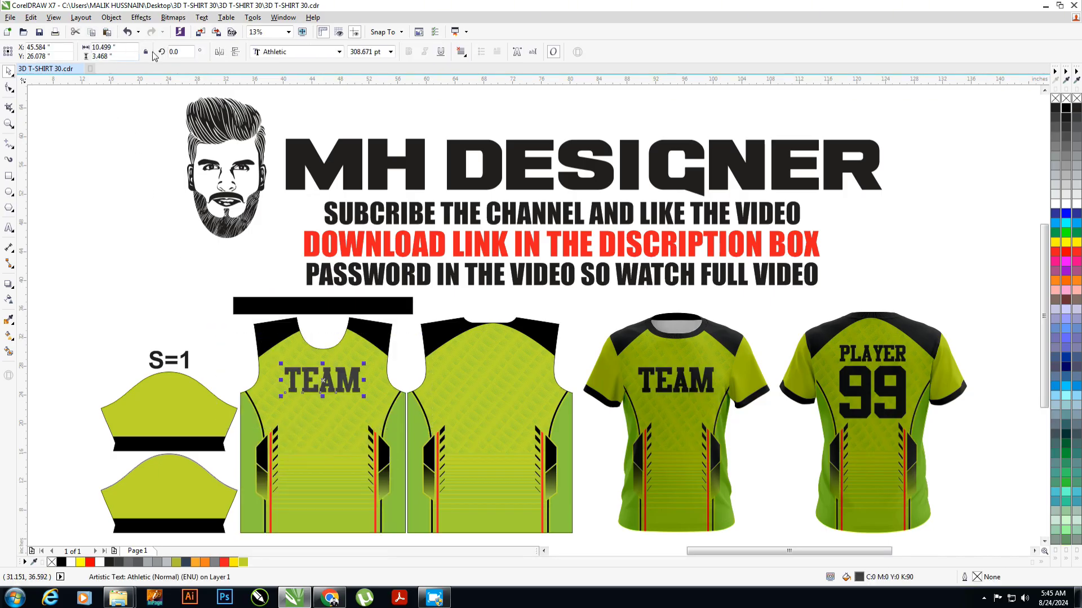
{"action": "double_click", "coordinate": [121, 49]}
{"action": "type", "text": "12."}
{"action": "key", "text": "Return"}
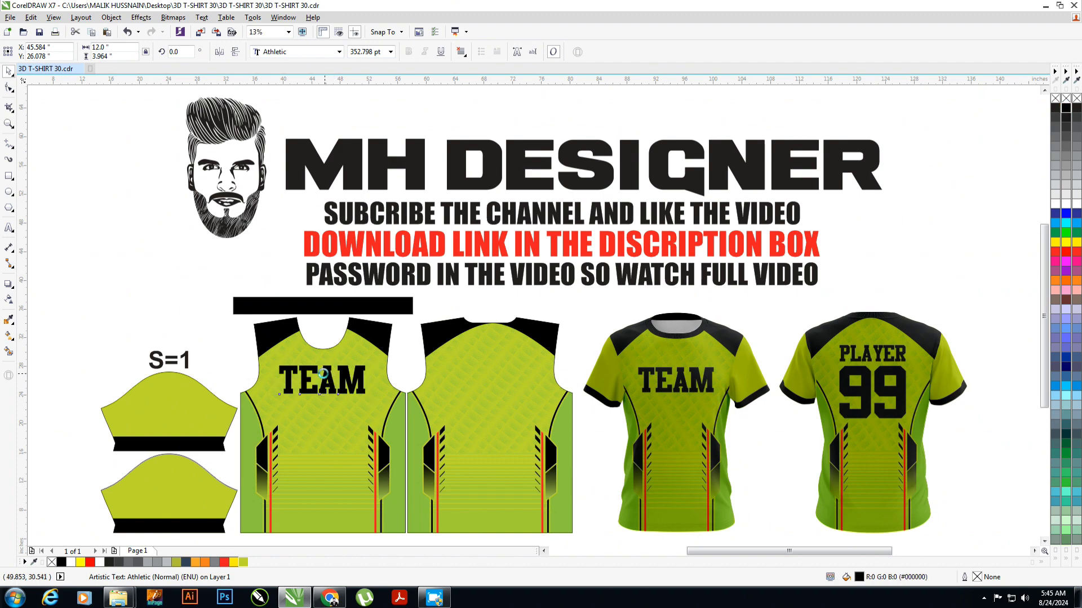
{"action": "scroll", "coordinate": [323, 377], "scroll_direction": "up", "scroll_amount": 3}
{"action": "left_click_drag", "start_coordinate": [342, 369], "coordinate": [349, 305]}
{"action": "left_click", "coordinate": [333, 241]}
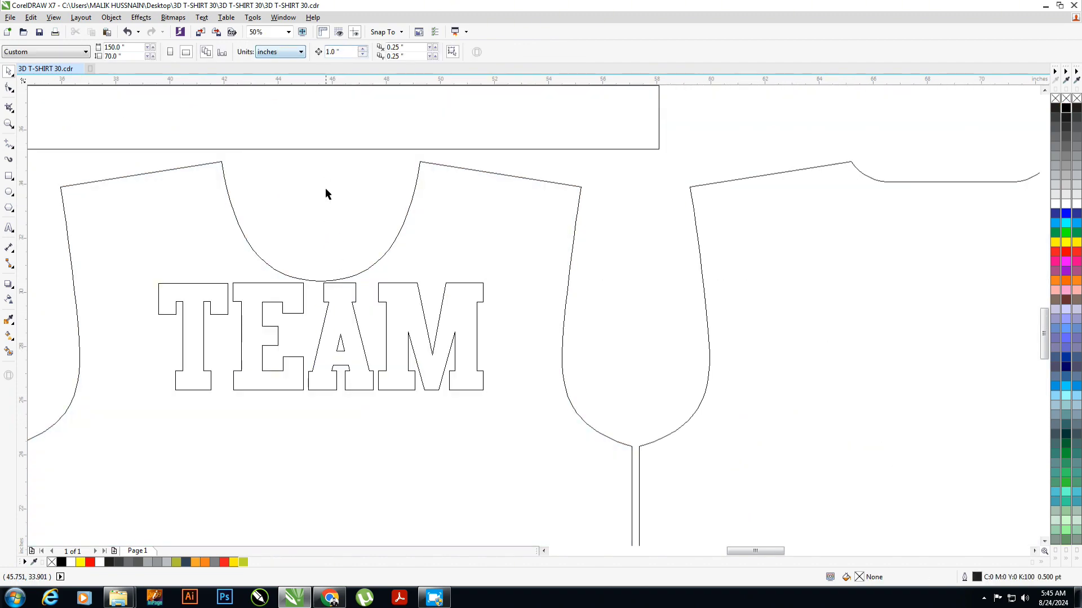
{"action": "left_click", "coordinate": [353, 309]}
{"action": "key", "text": "Down"}
{"action": "key", "text": "Down"}
{"action": "key", "text": "Down"}
{"action": "scroll", "coordinate": [345, 309], "scroll_direction": "down", "scroll_amount": 2}
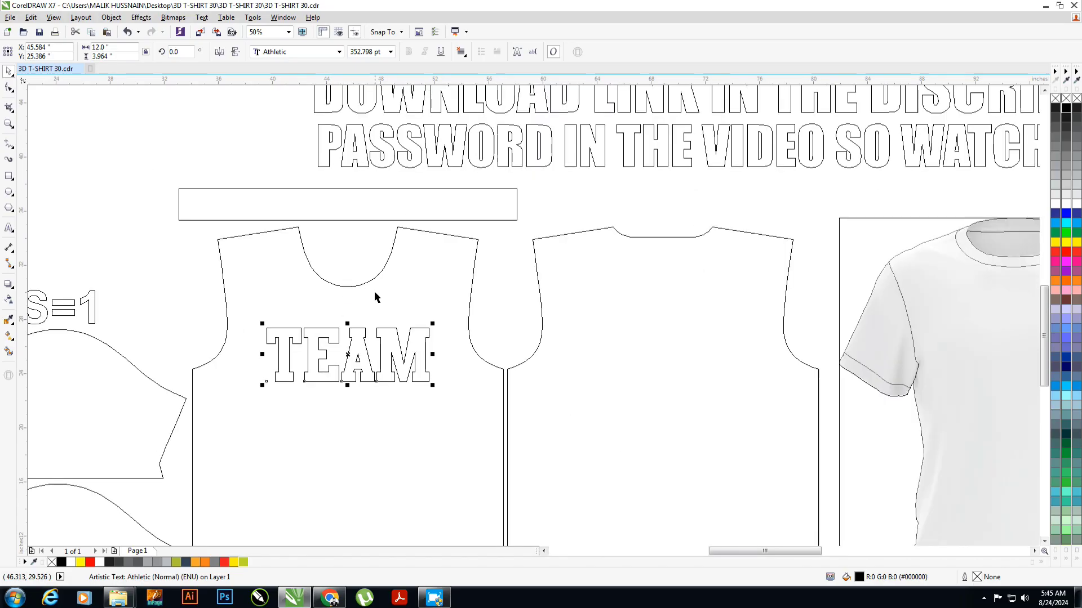
{"action": "key", "text": "Escape"}
{"action": "key", "text": "F4"}
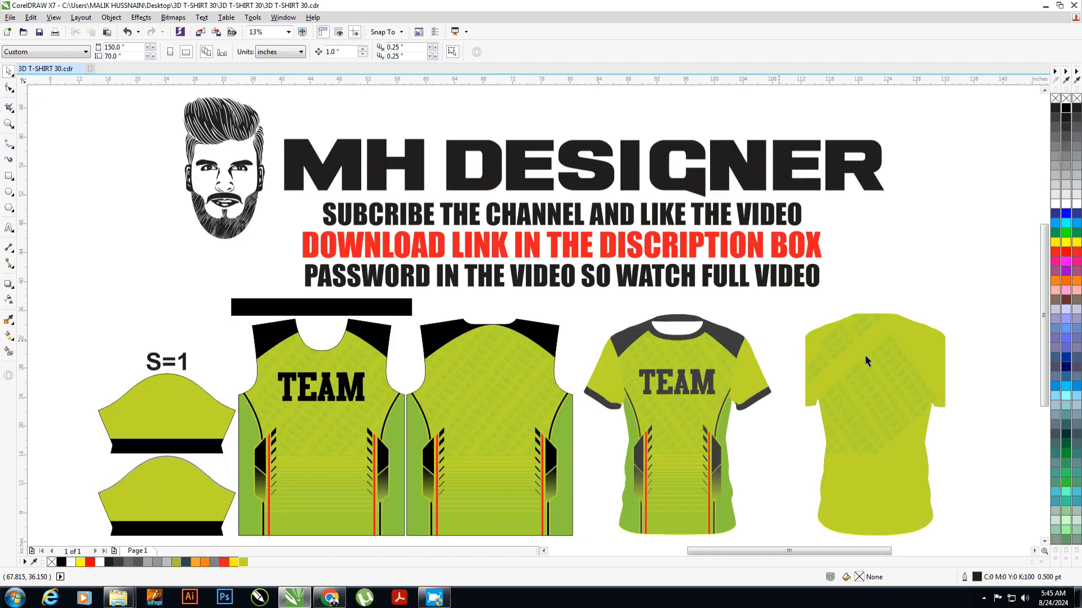
Copy PLAYER and 99 onto the back panel, fill them black, and position them below the collar
{"action": "left_click", "coordinate": [867, 357], "text": "ctrl"}
{"action": "left_click", "coordinate": [495, 374]}
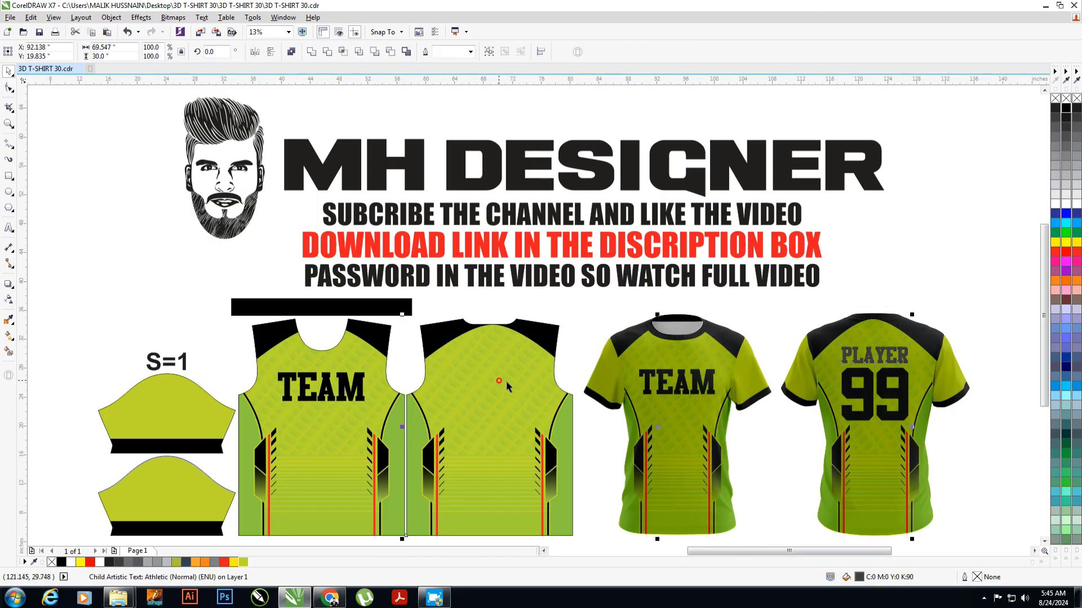
{"action": "key", "text": "shift+F9"}
{"action": "scroll", "coordinate": [485, 365], "scroll_direction": "up", "scroll_amount": 4}
{"action": "left_click", "coordinate": [483, 363]}
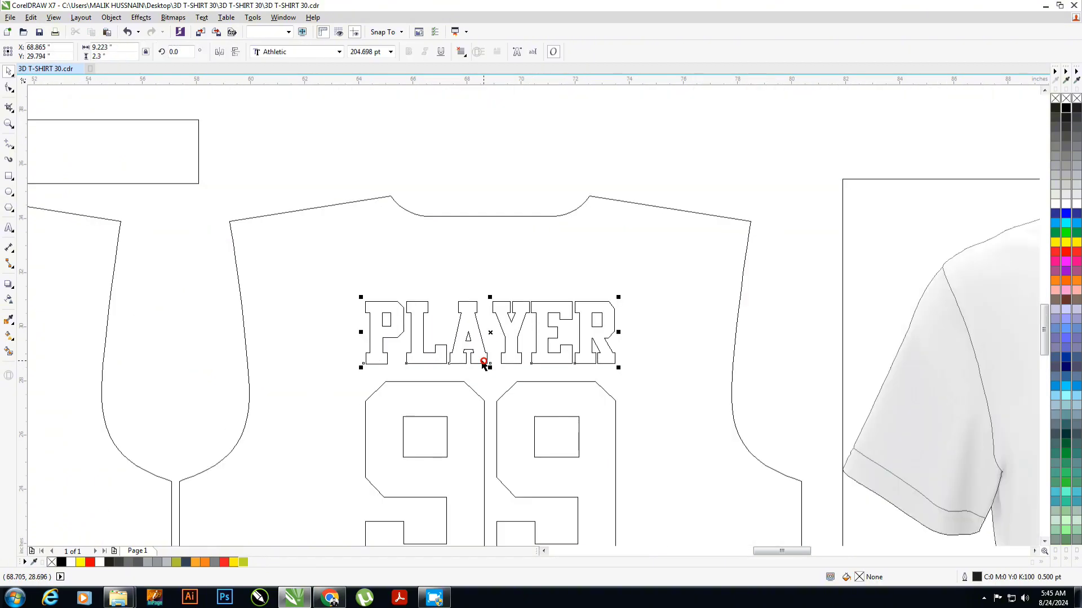
{"action": "left_click", "coordinate": [460, 398], "text": "shift"}
{"action": "left_click", "coordinate": [1068, 109]}
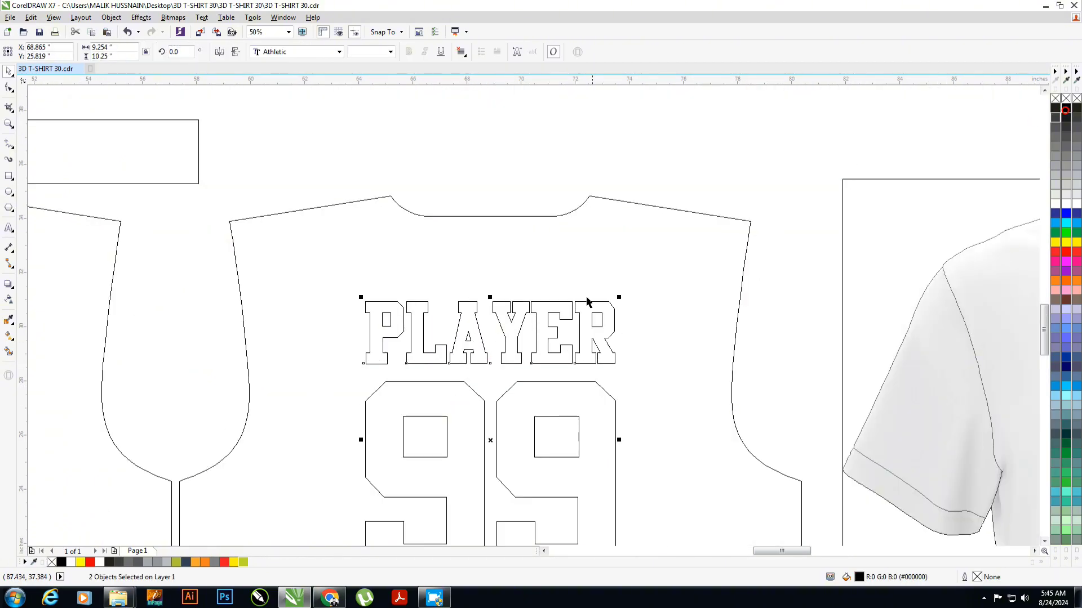
{"action": "left_click_drag", "start_coordinate": [588, 310], "coordinate": [592, 230]}
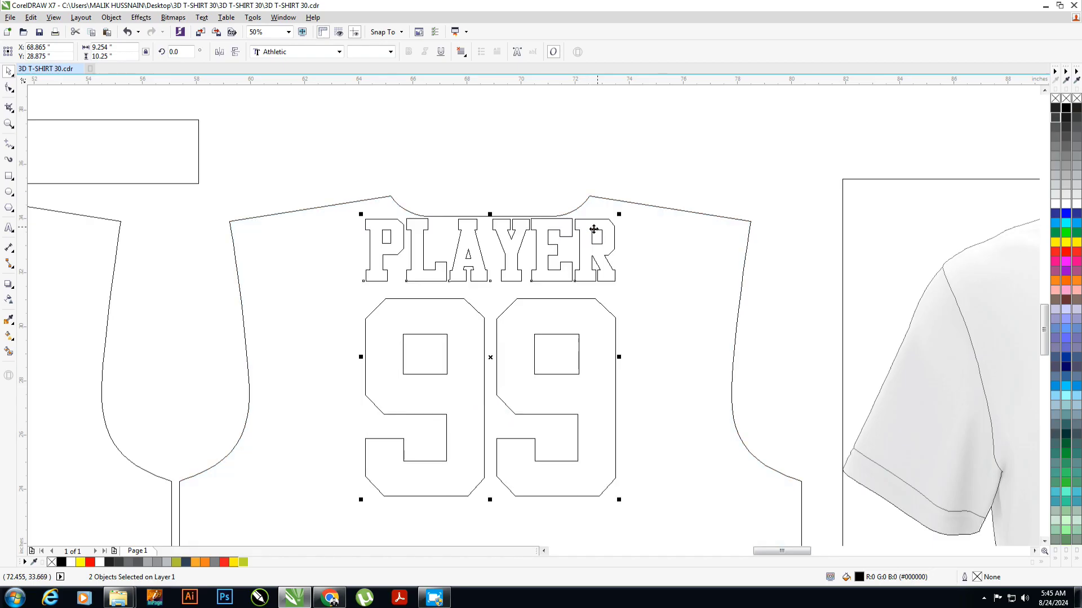
{"action": "key", "text": "Down"}
{"action": "key", "text": "Down"}
{"action": "key", "text": "Down"}
{"action": "key", "text": "Down"}
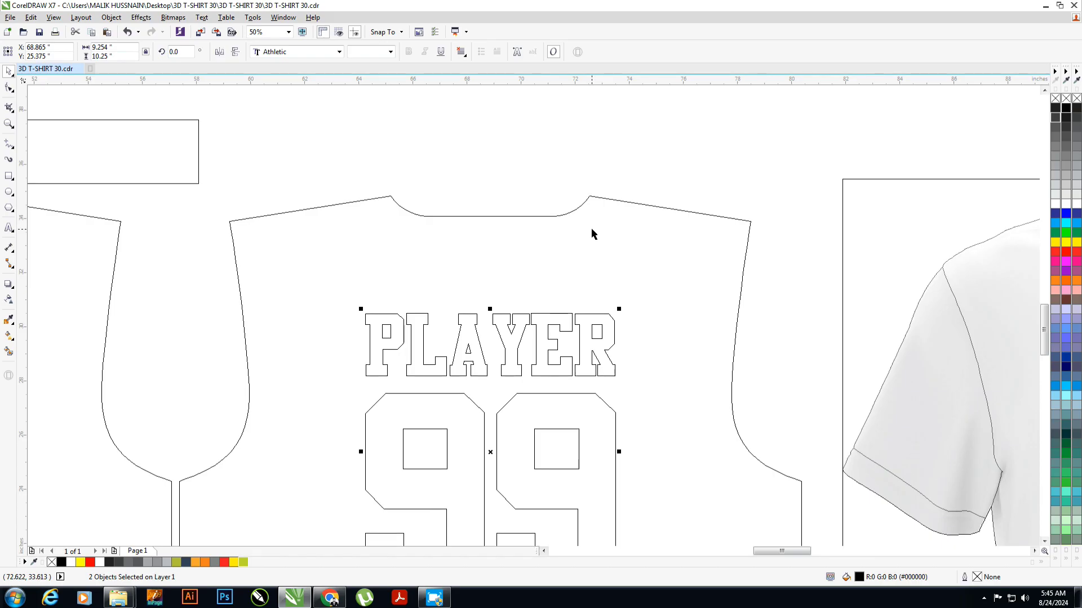
{"action": "key", "text": "Delete"}
{"action": "key", "text": "F4"}
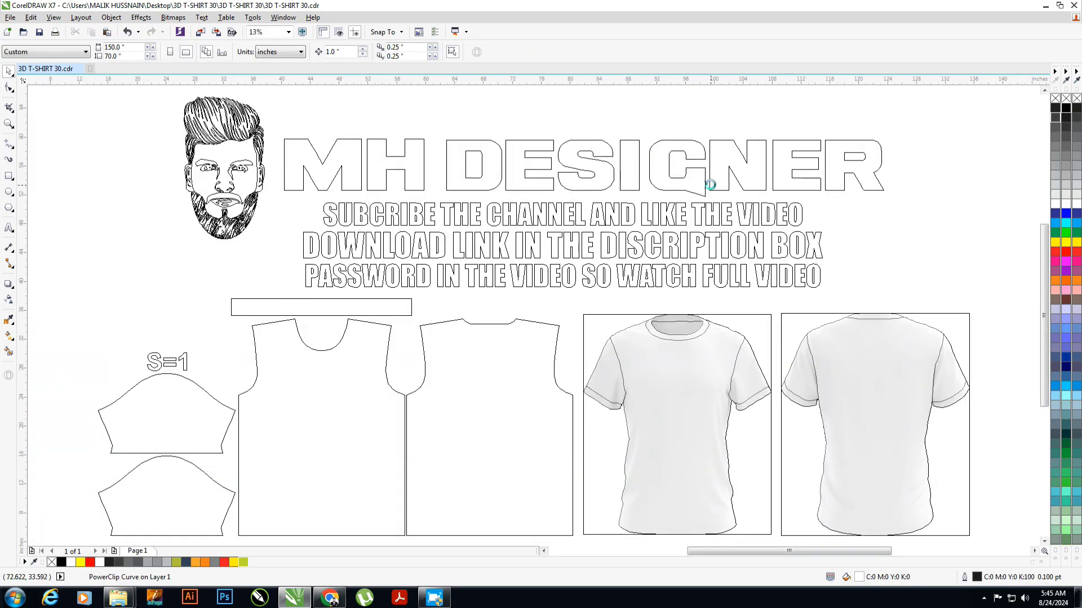